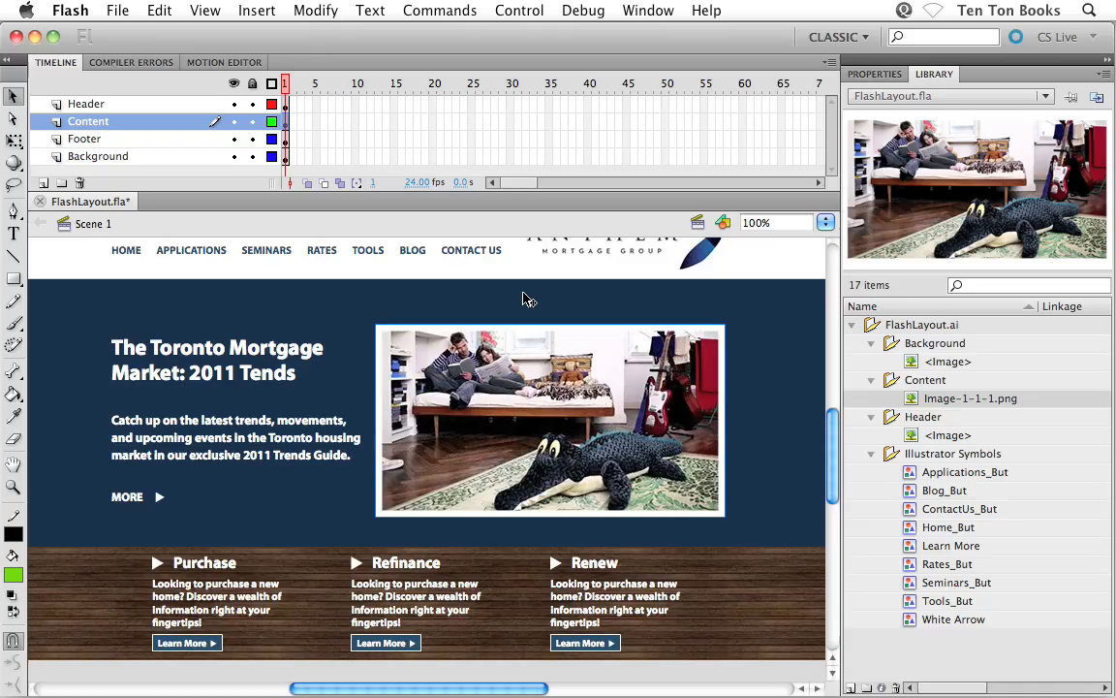
Step: Collapse the Timeline to enlarge the stage area and bring the whole page layout into view
double_click(58, 68)
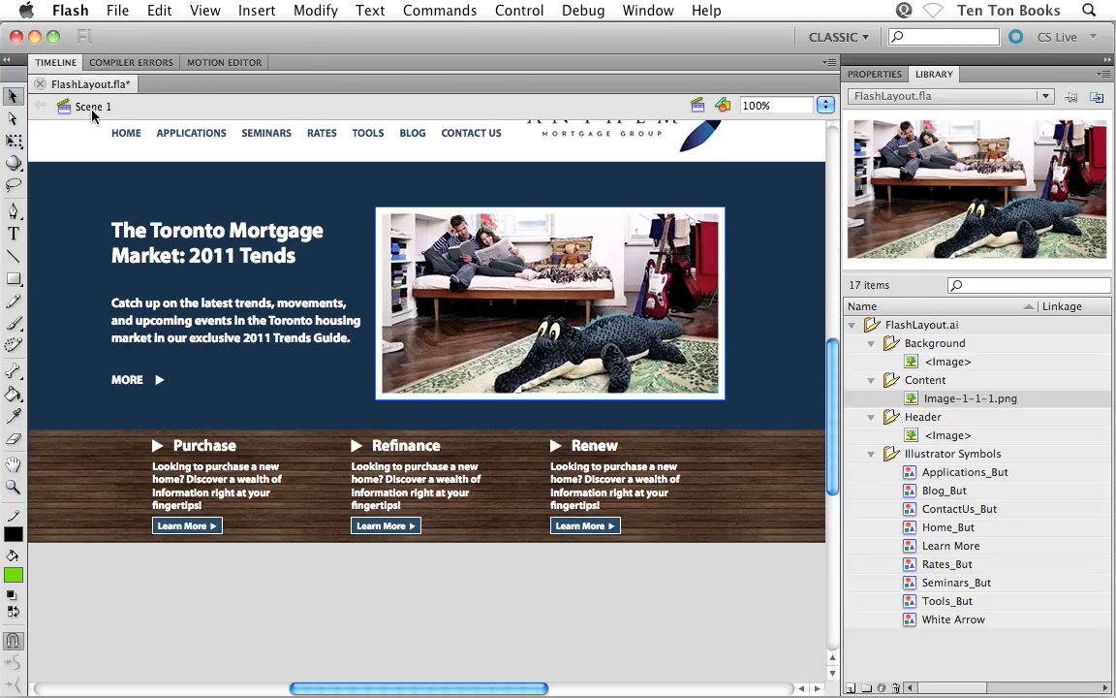
left_click_drag(239, 196, 261, 291)
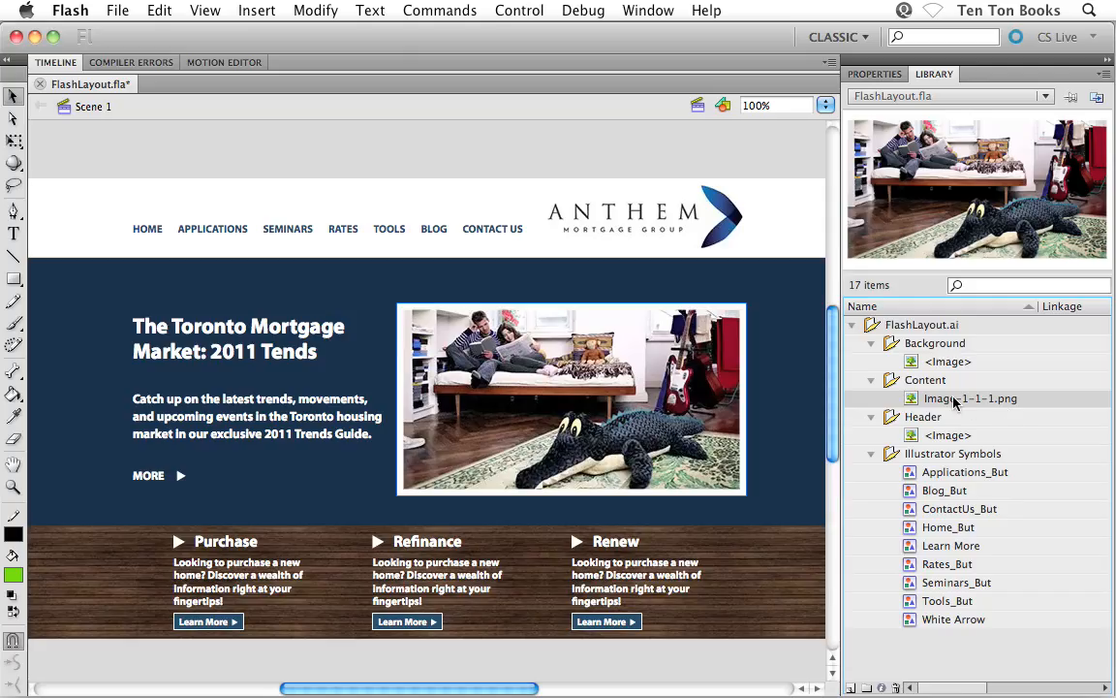
Step: Rename the library bitmap Image-1-1-1.png in the Content folder as MainPhoto.png through its bitmap properties
right_click(955, 403)
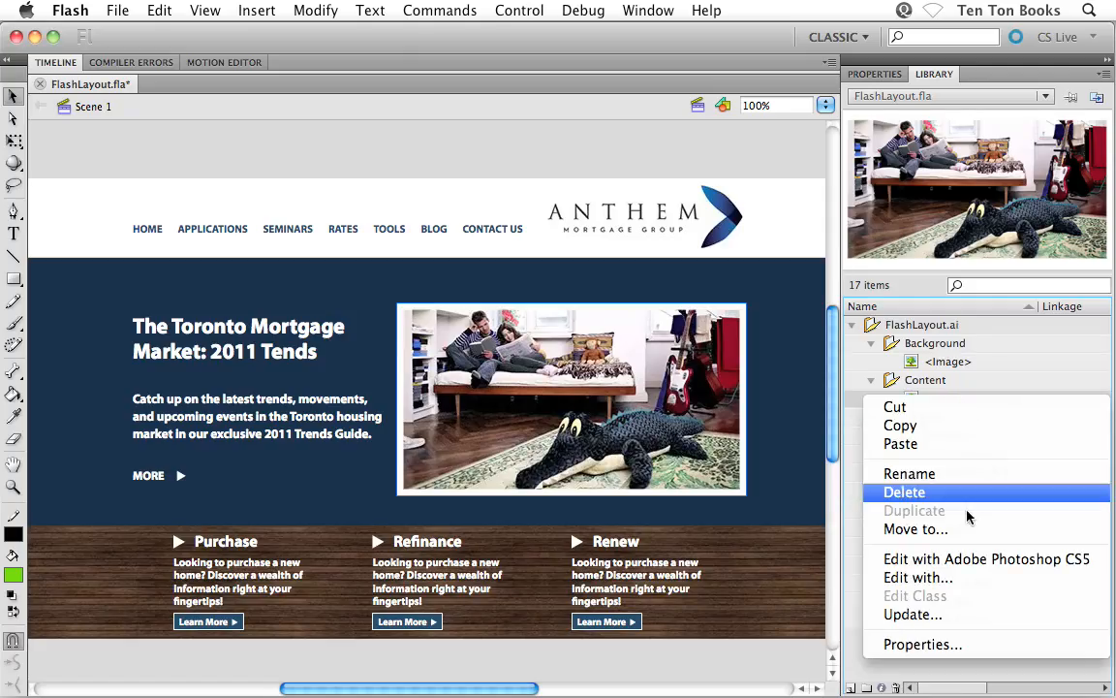
left_click(955, 645)
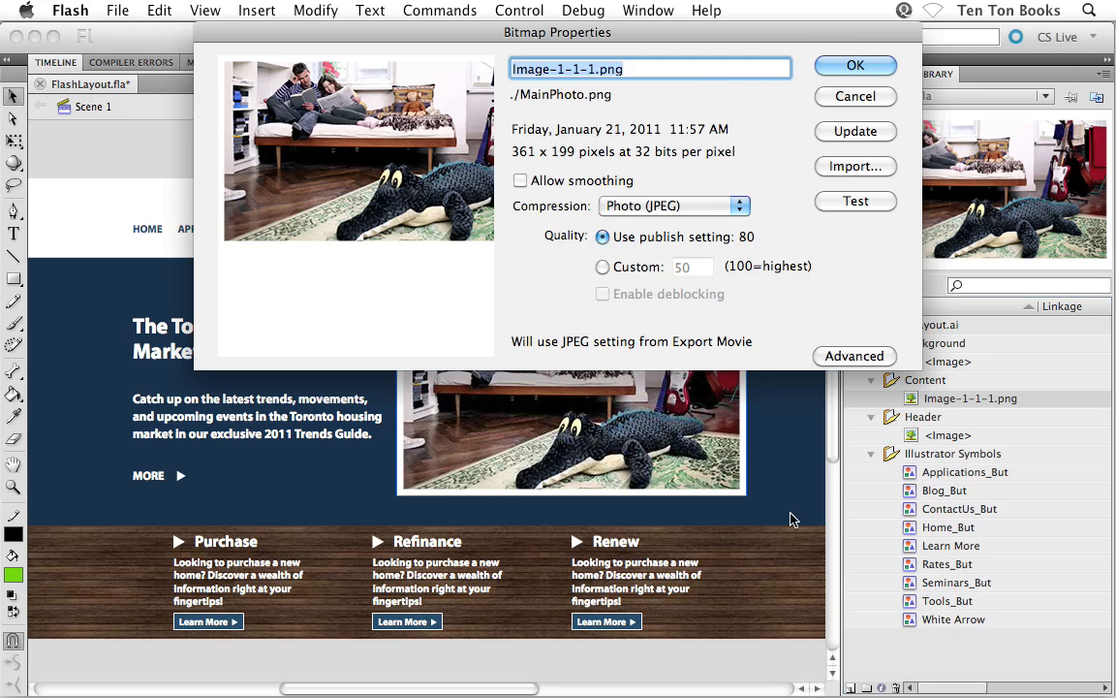
left_click_drag(716, 35, 681, 105)
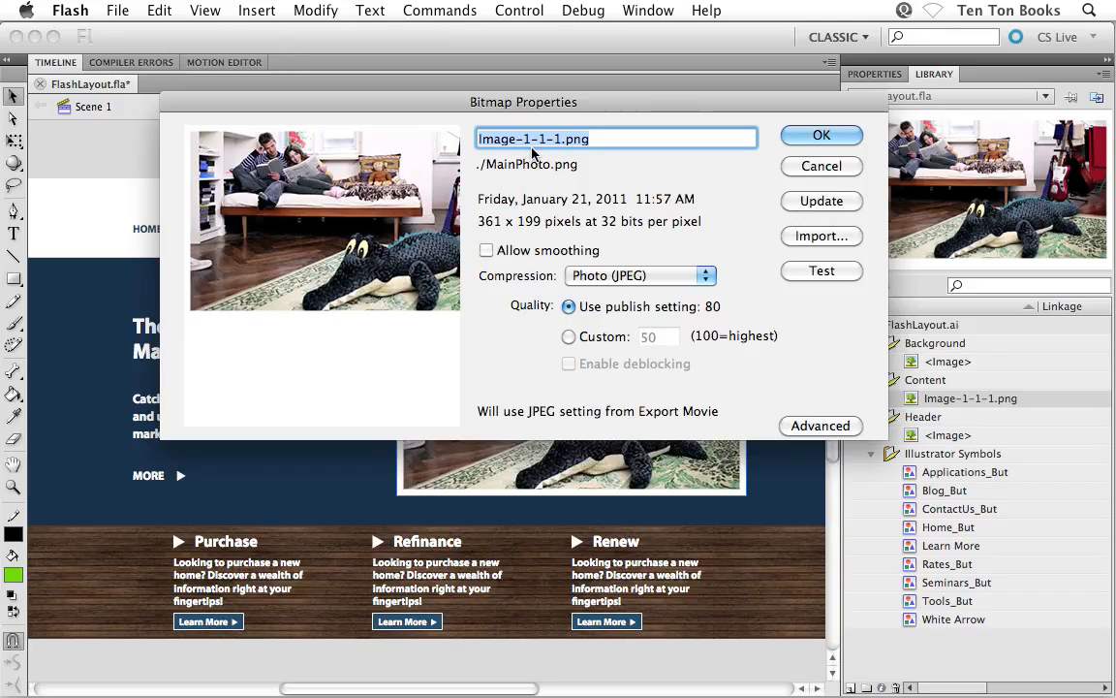
left_click(590, 138)
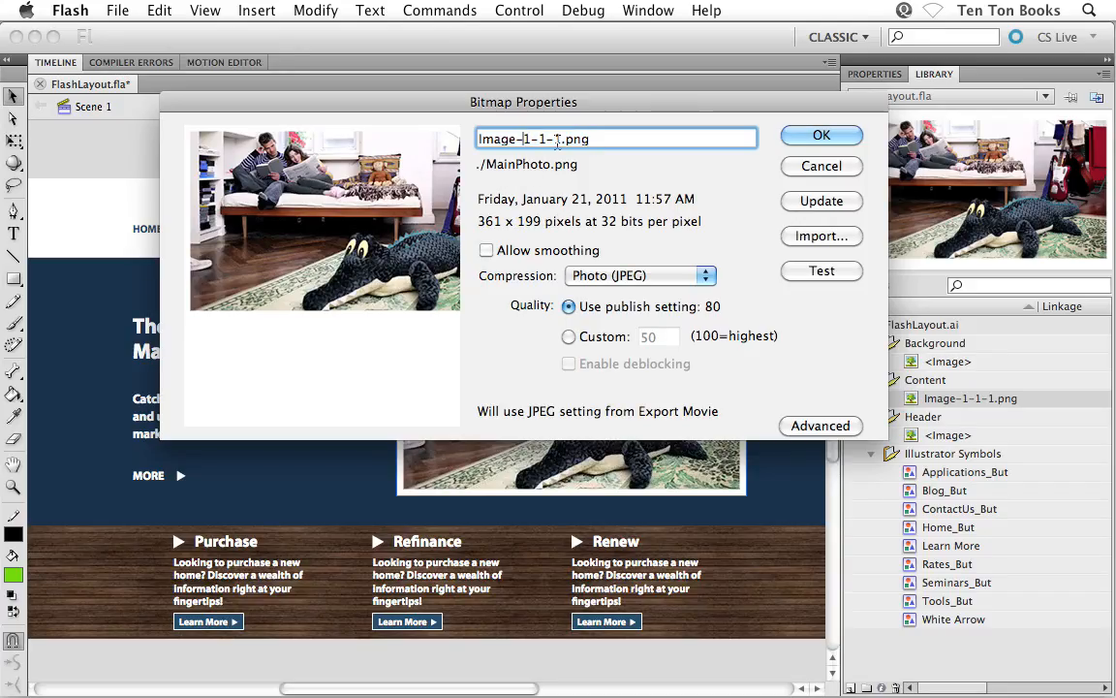
left_click(523, 139)
left_click_drag(561, 139, 417, 139)
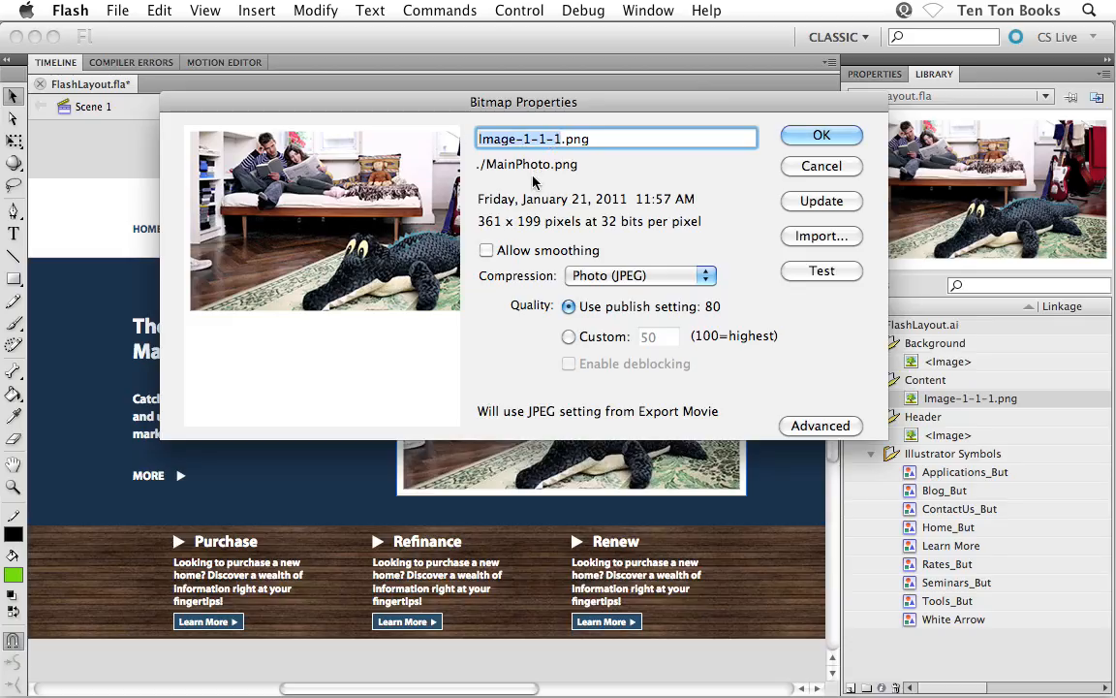
type("MainPhoto")
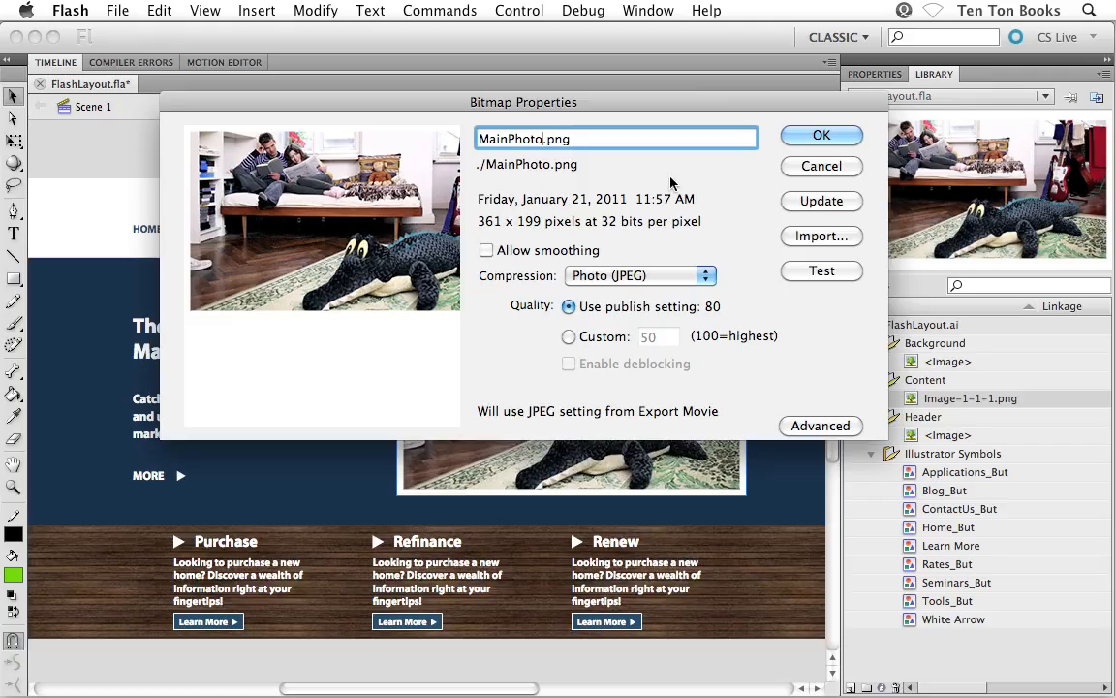
left_click(805, 141)
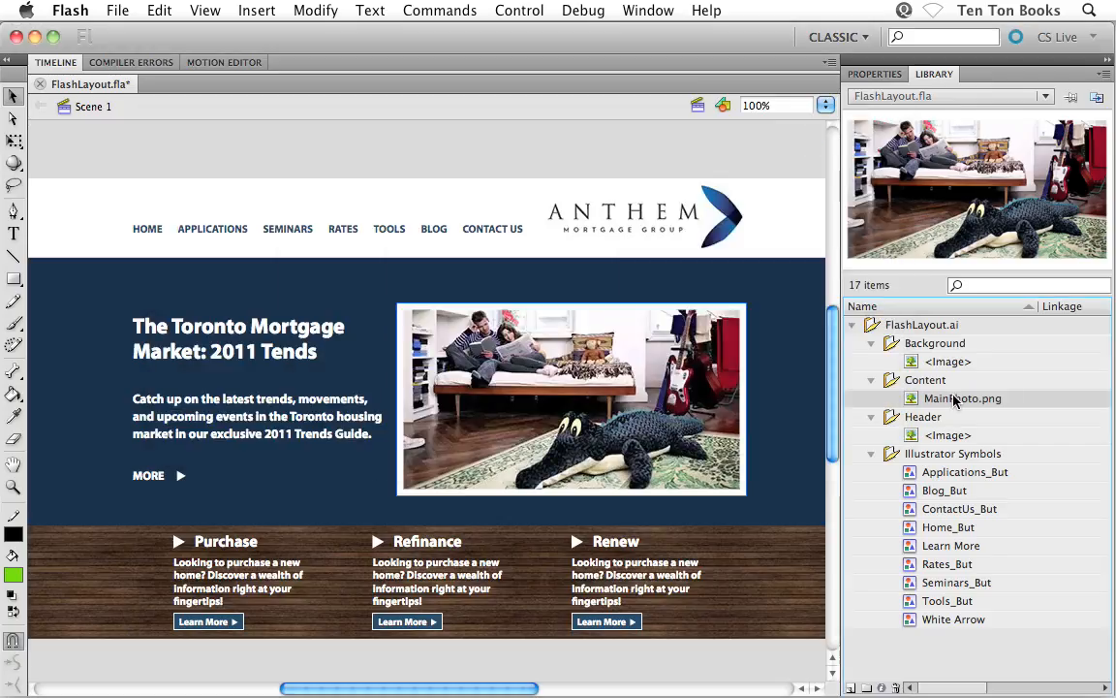
Step: Import Wood.jpg from Project Files as the source file of the unnamed bitmap in the Background library folder
left_click(911, 436)
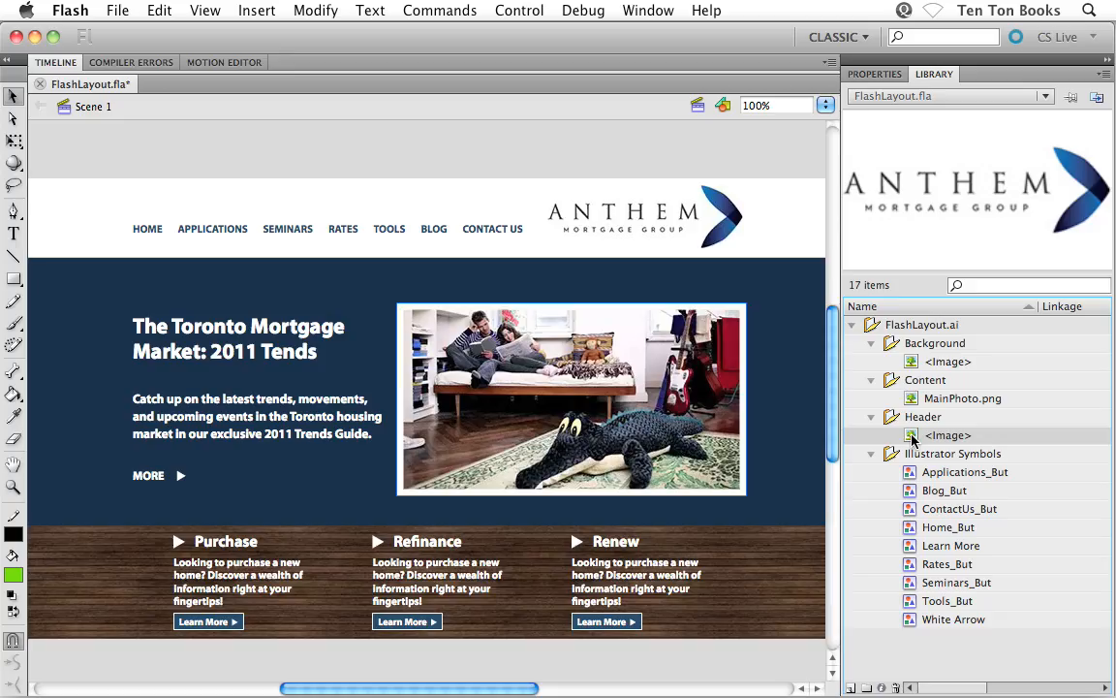
left_click(945, 362)
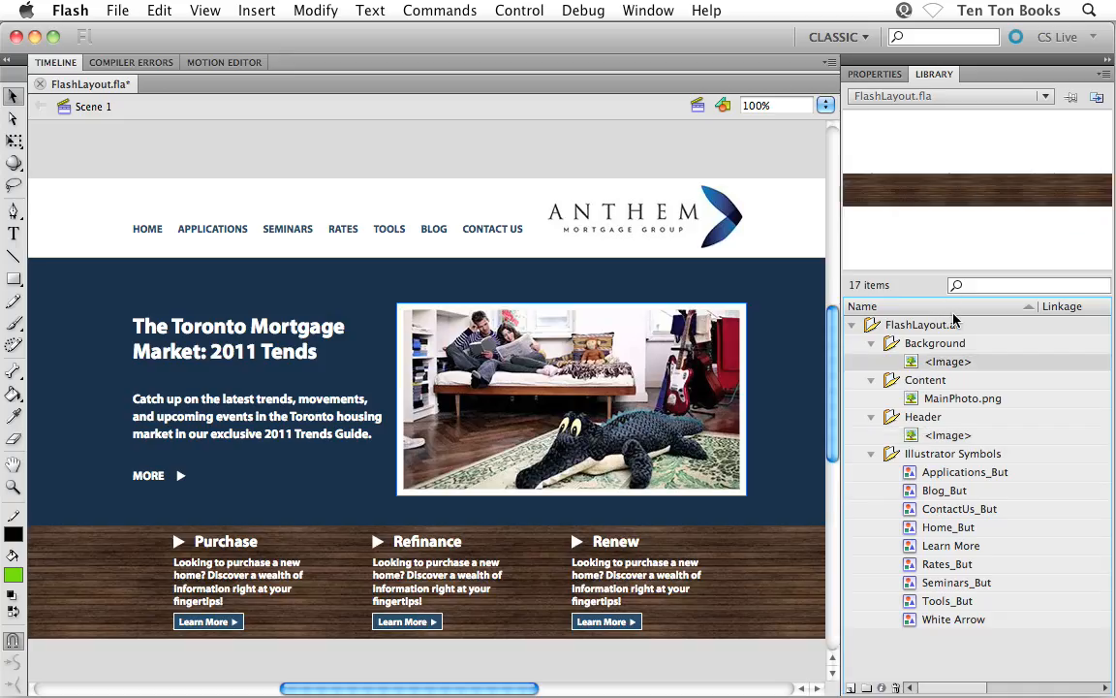
right_click(911, 365)
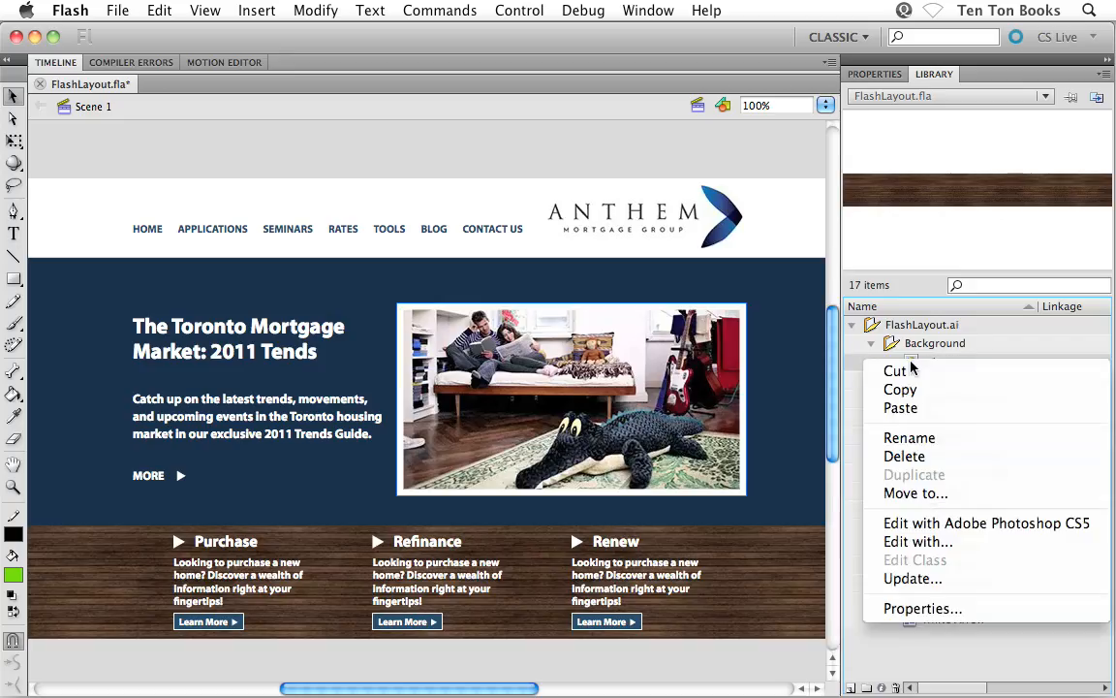
left_click(921, 609)
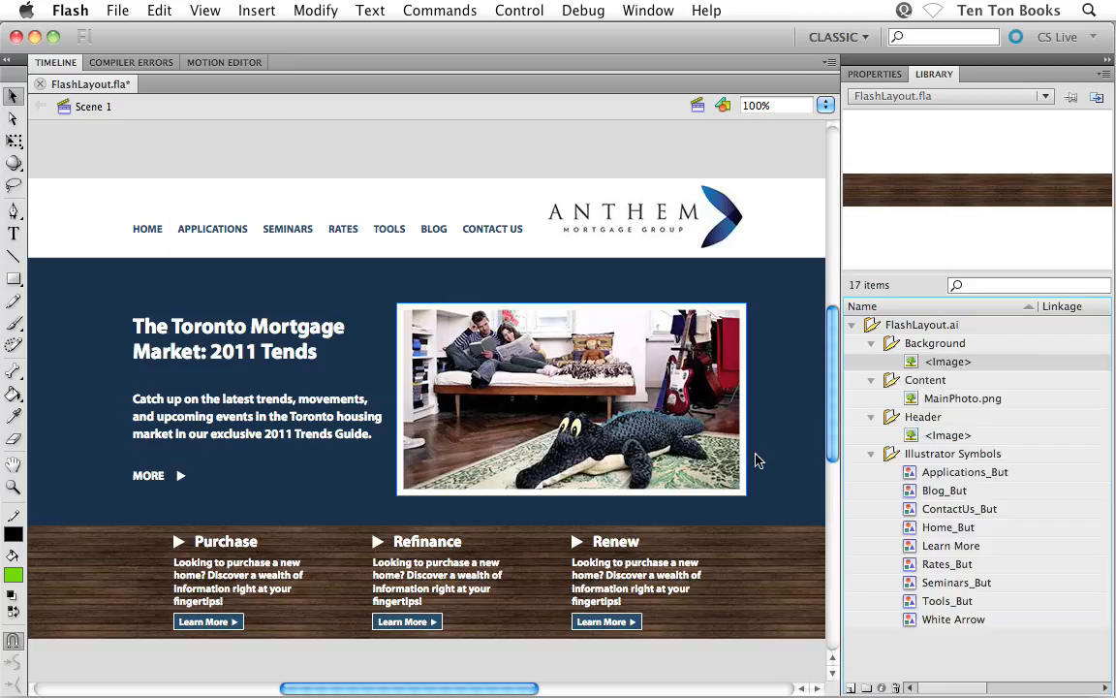
left_click_drag(789, 34, 714, 172)
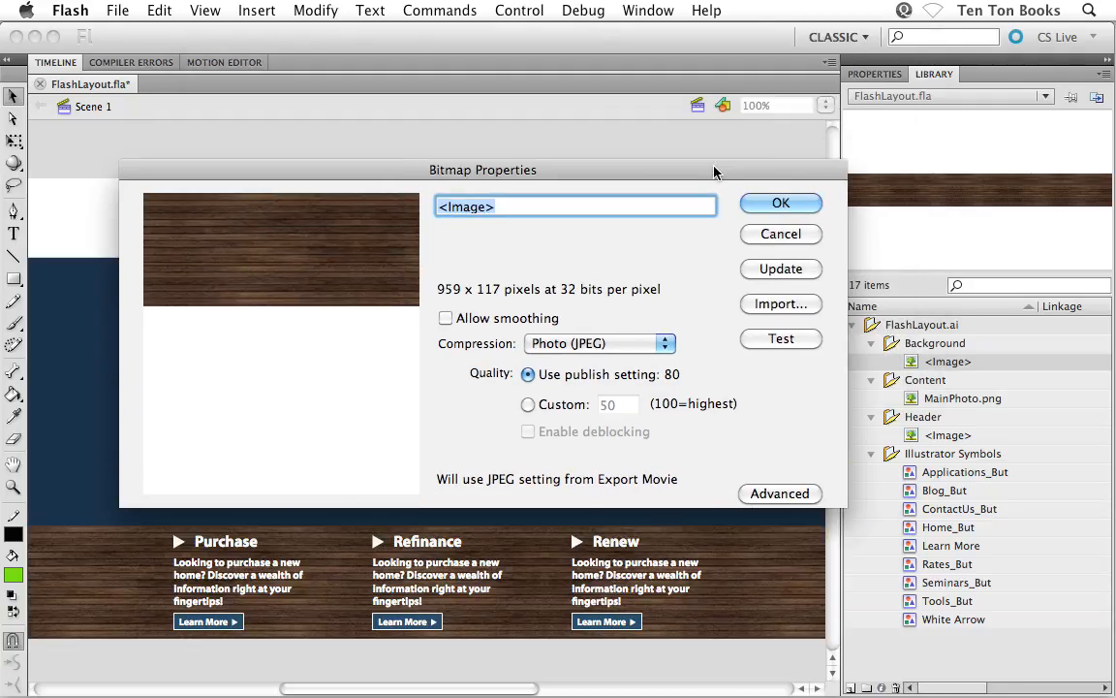
left_click(757, 309)
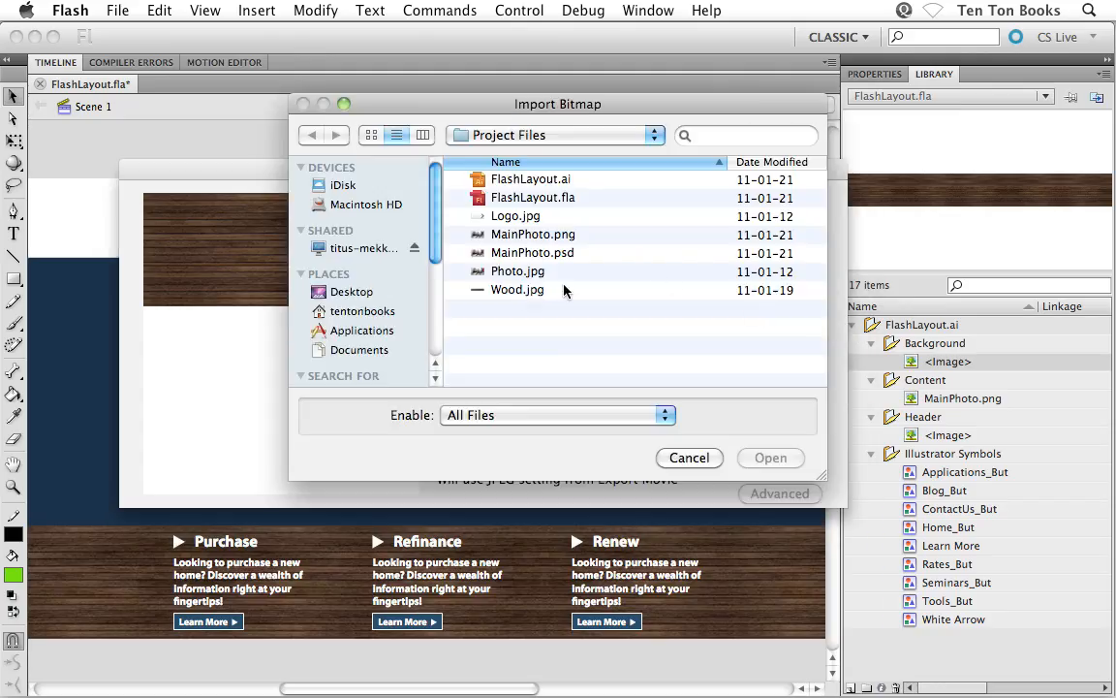
left_click(514, 291)
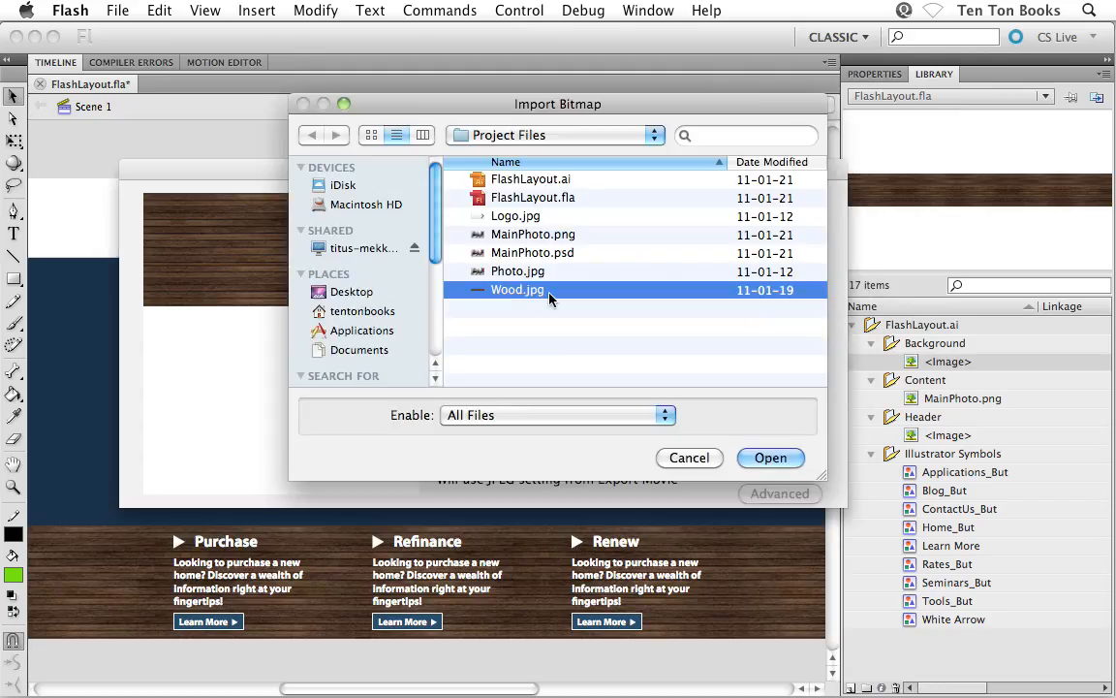
left_click(771, 458)
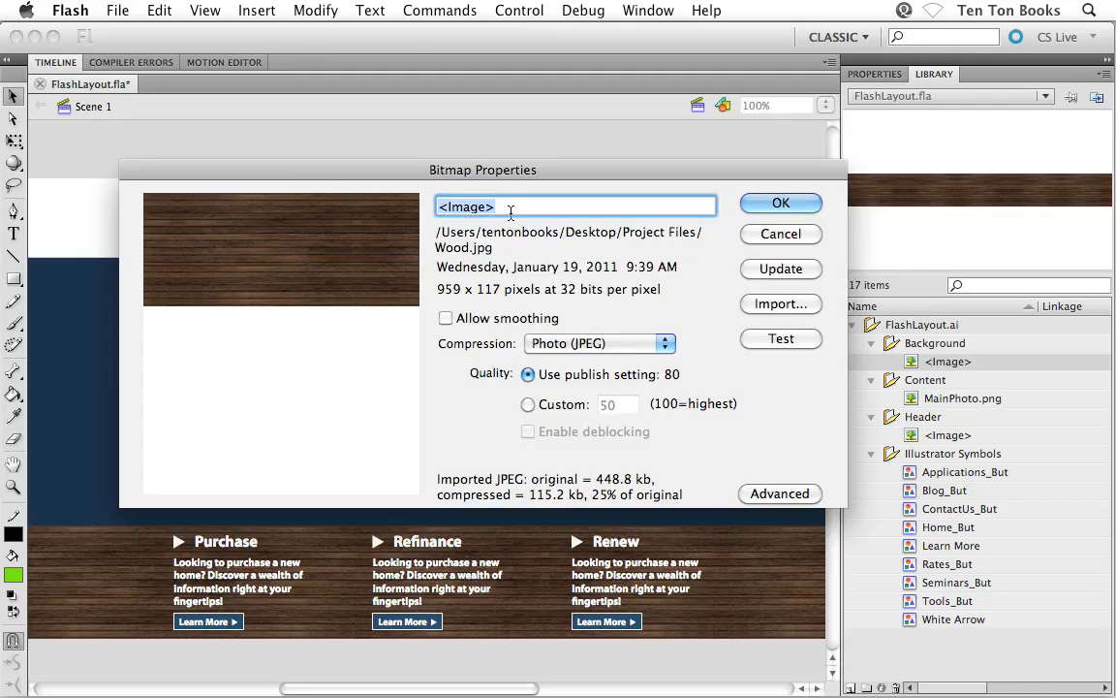
Step: Name the wood background bitmap Wood.jpg and apply its bitmap properties
type("Woo")
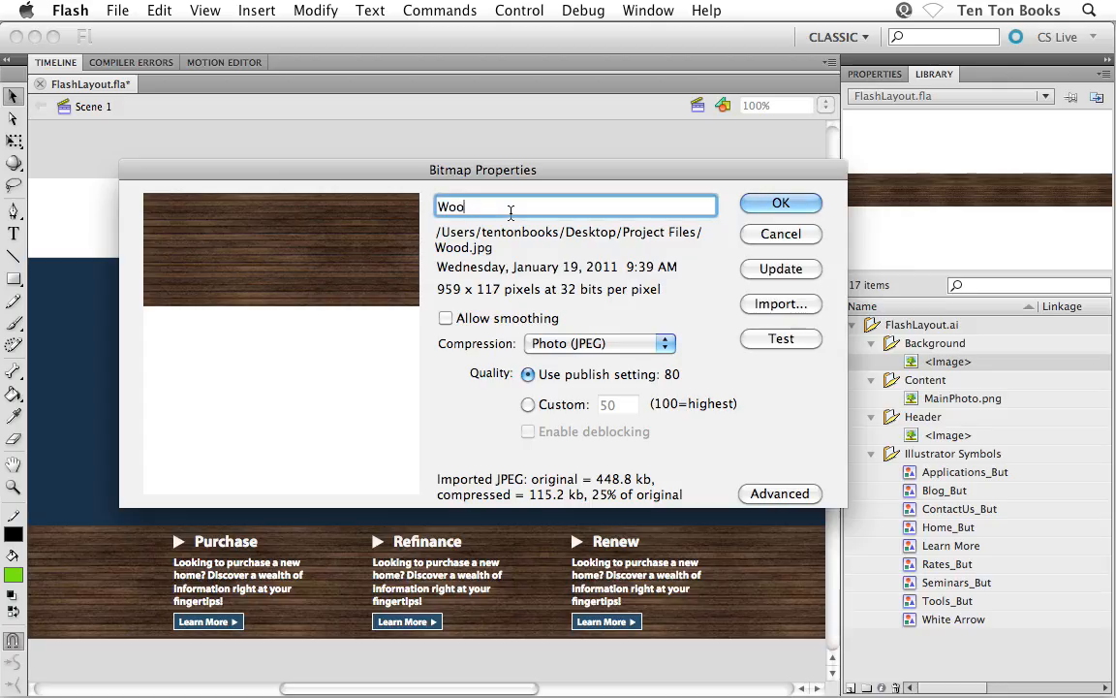
type("d.jpg")
left_click(757, 207)
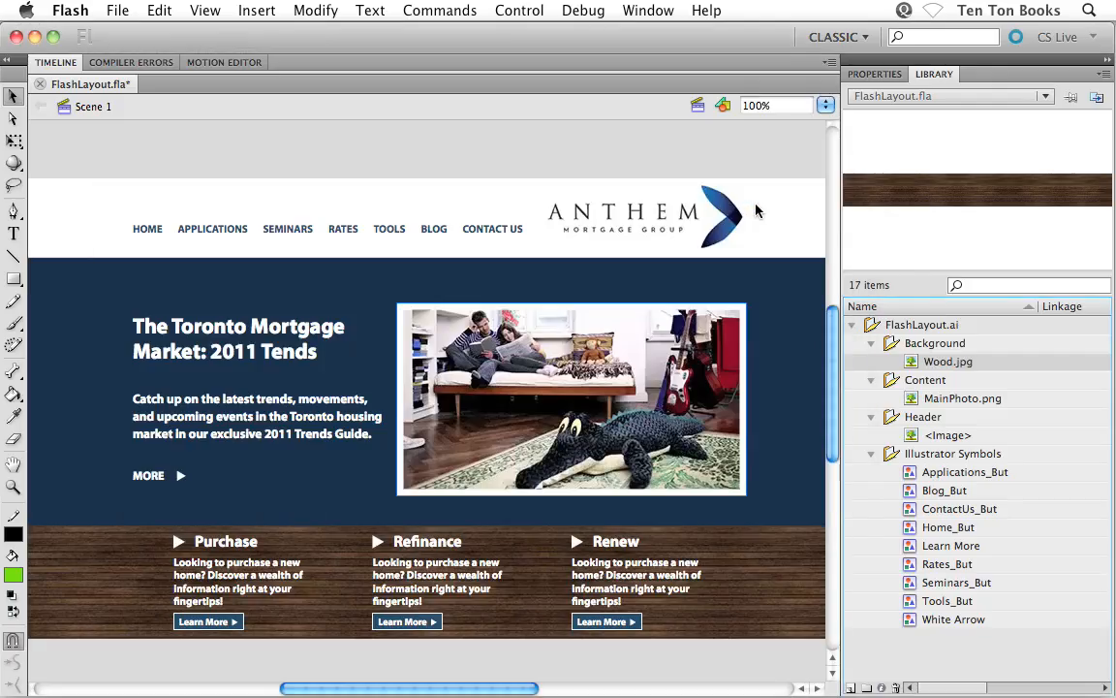
Step: Import Logo.jpg from Project Files as the source file of the unnamed bitmap in the Header library folder
left_click(911, 437)
right_click(909, 437)
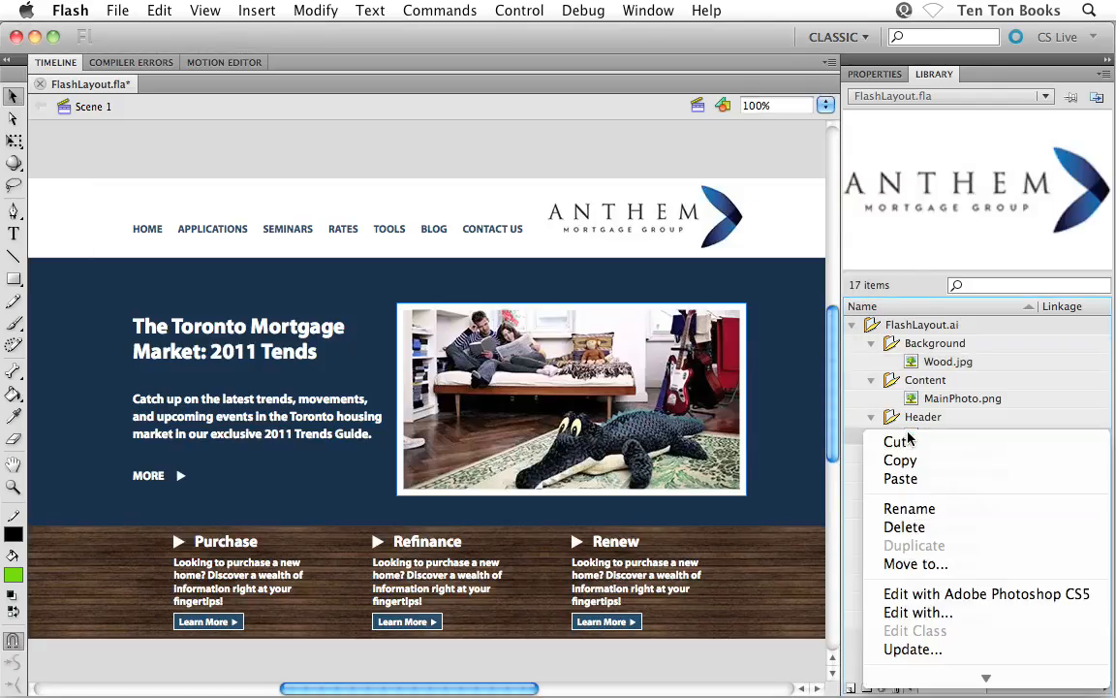
left_click(943, 676)
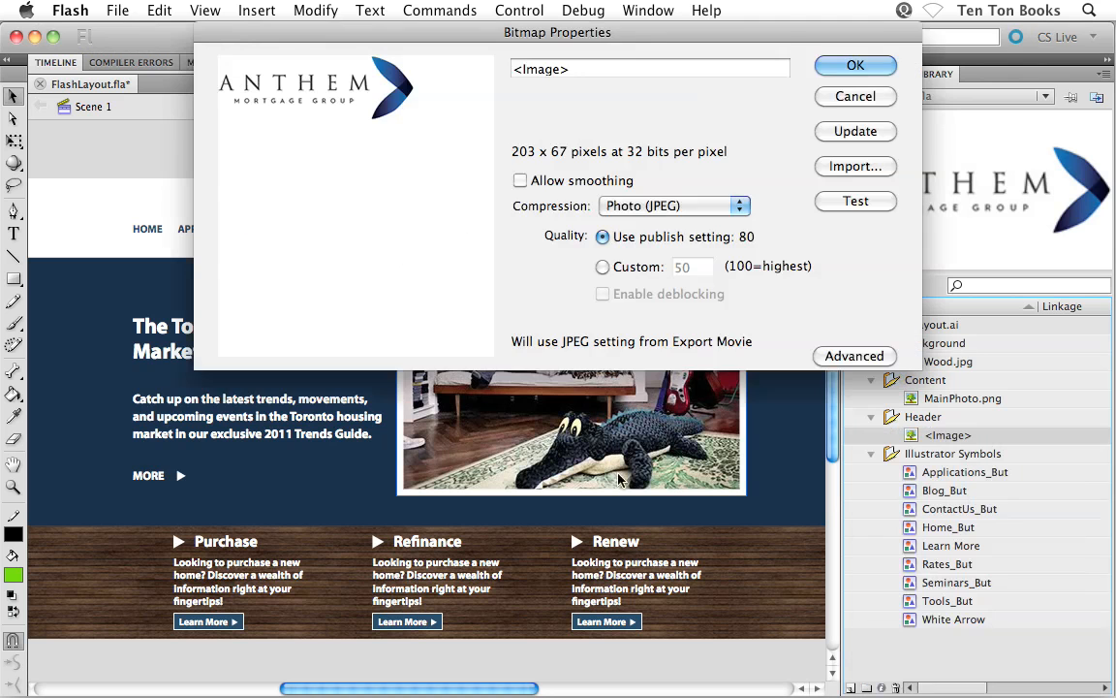
left_click_drag(752, 39, 674, 161)
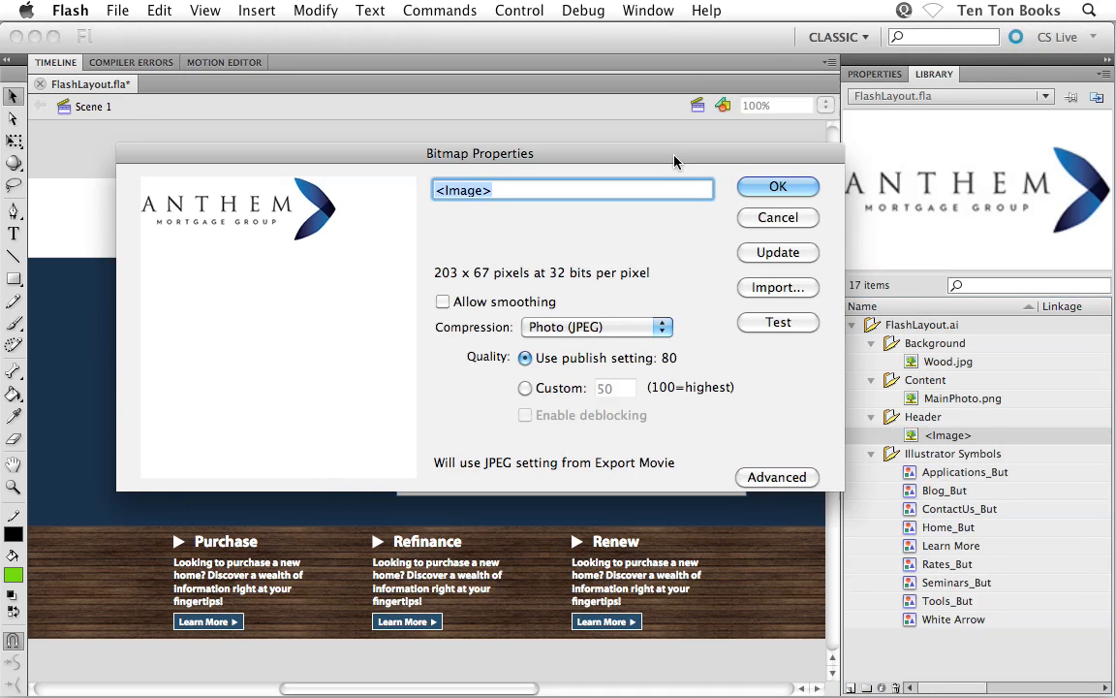
left_click(774, 289)
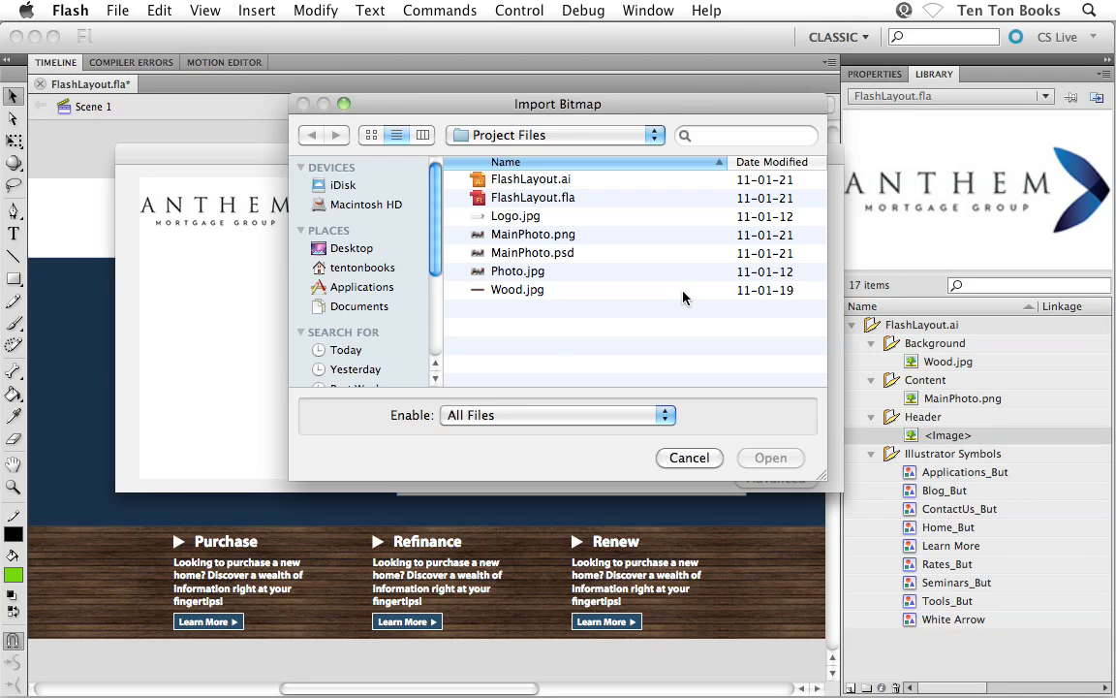
left_click(513, 215)
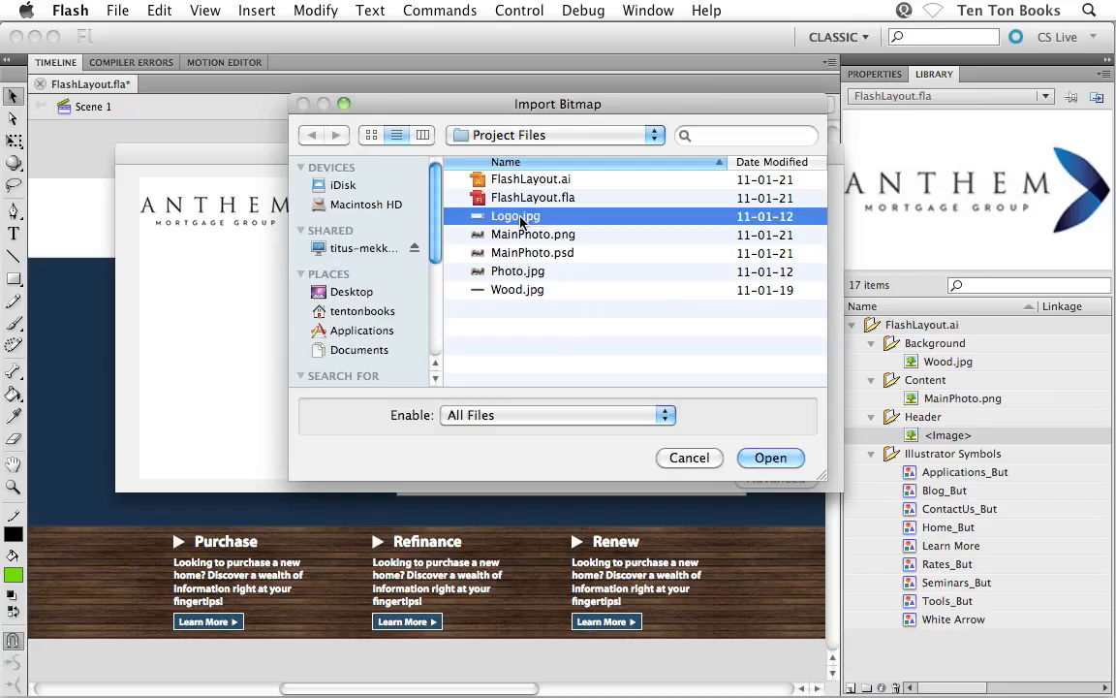
left_click(770, 457)
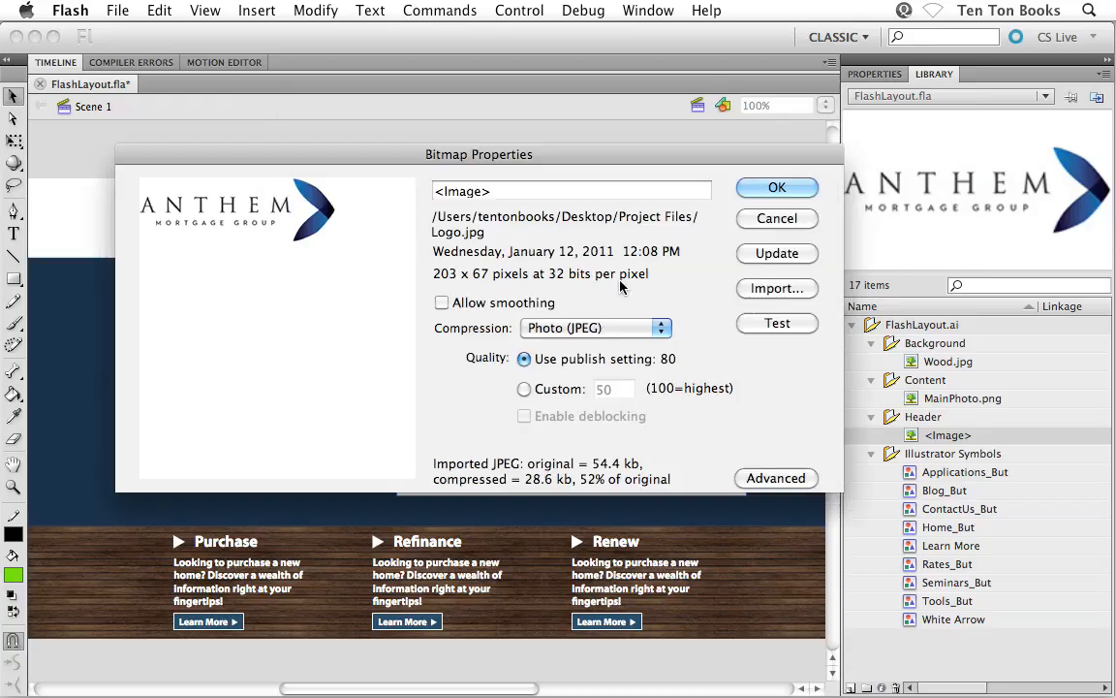
Step: Name the header's logo bitmap Logo.jpg, apply its bitmap properties and save the document
left_click(494, 192)
left_click_drag(495, 192, 425, 190)
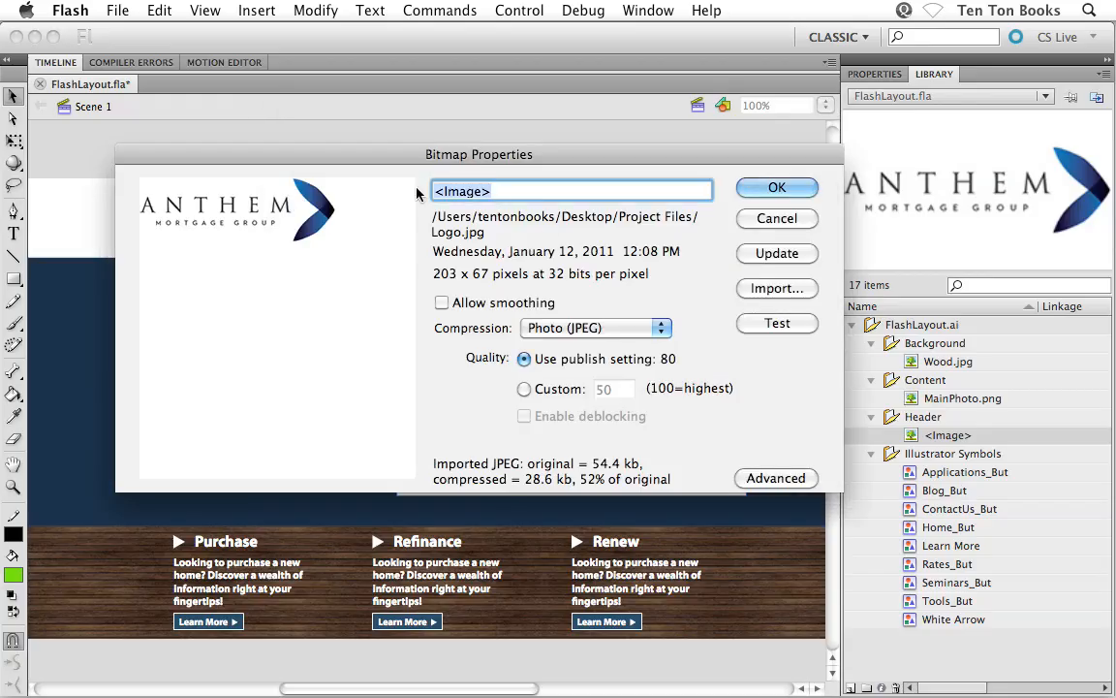
type("Logo.")
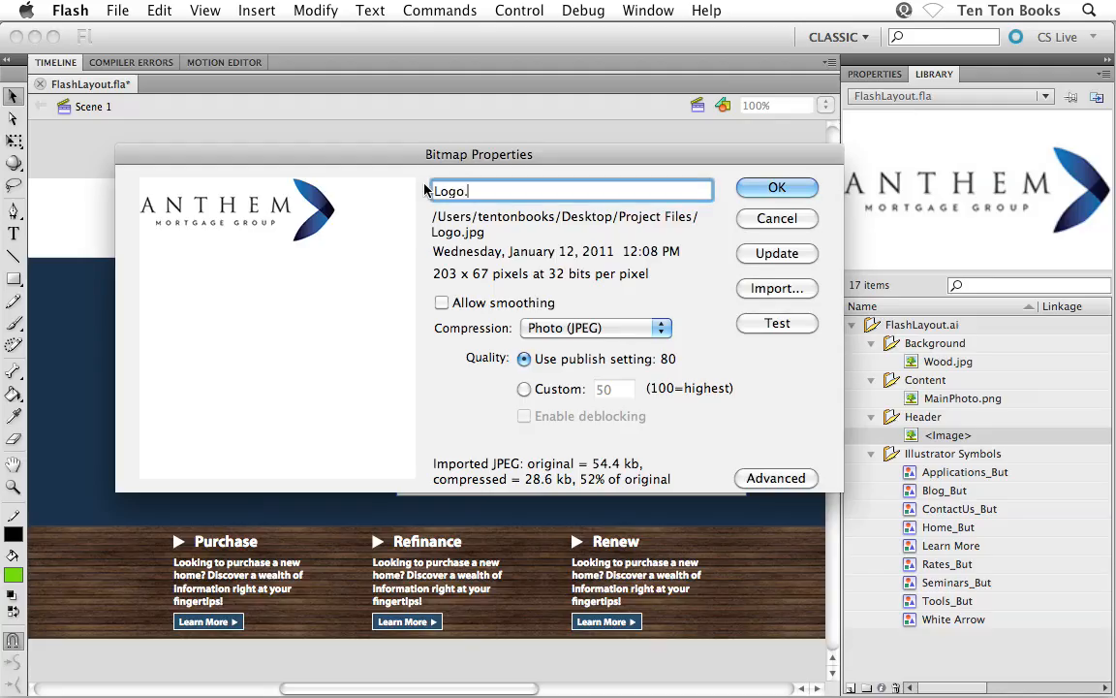
type("jpg")
left_click(776, 188)
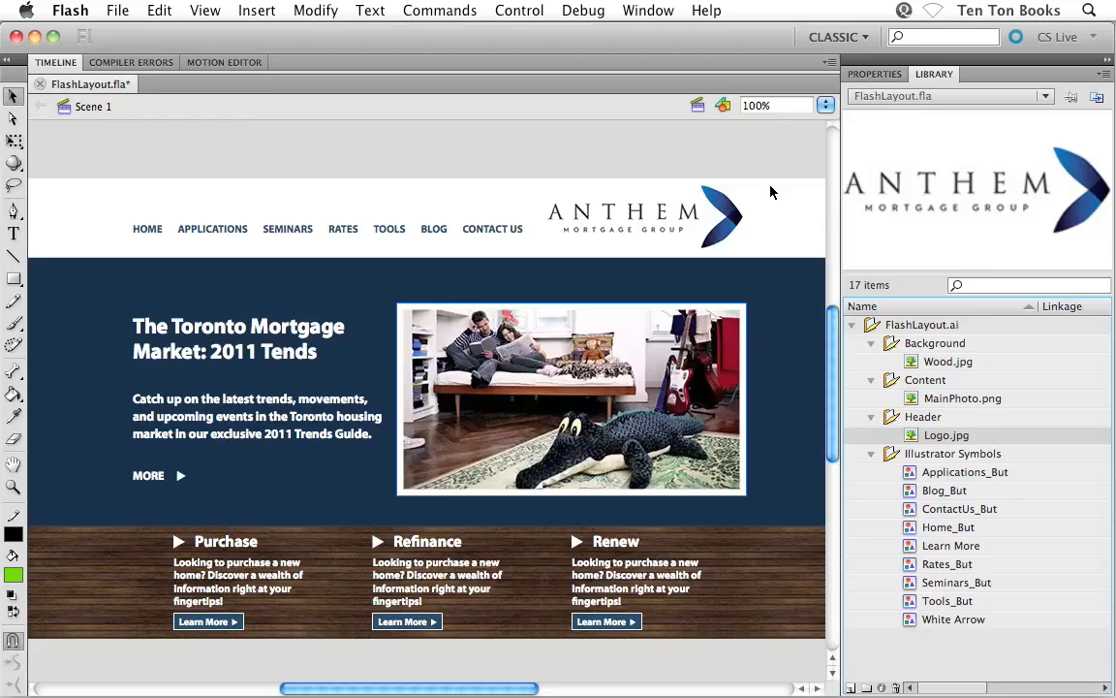
key("super+s")
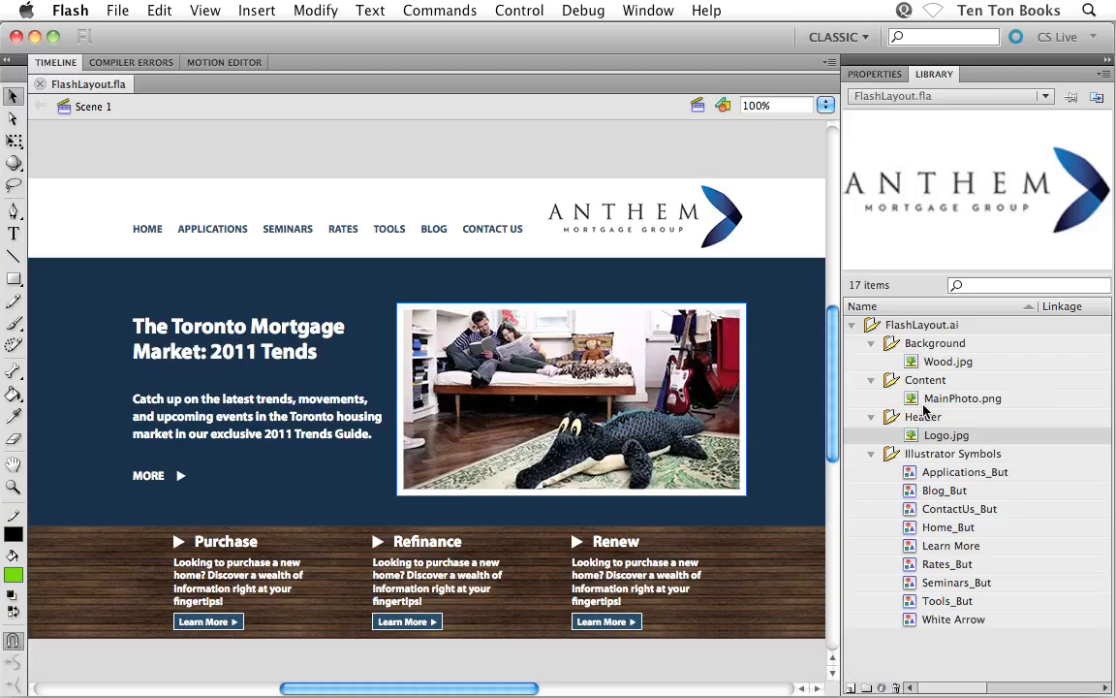
Step: Rename the Background library folder as Imported Graphics
left_click(936, 344)
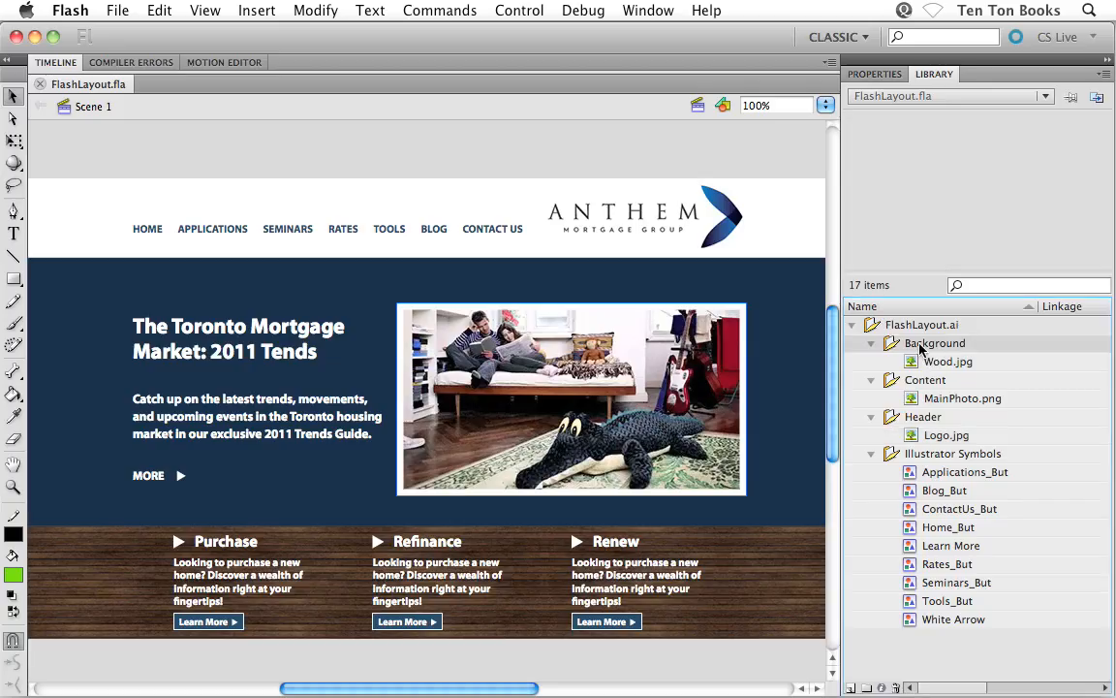
right_click(922, 349)
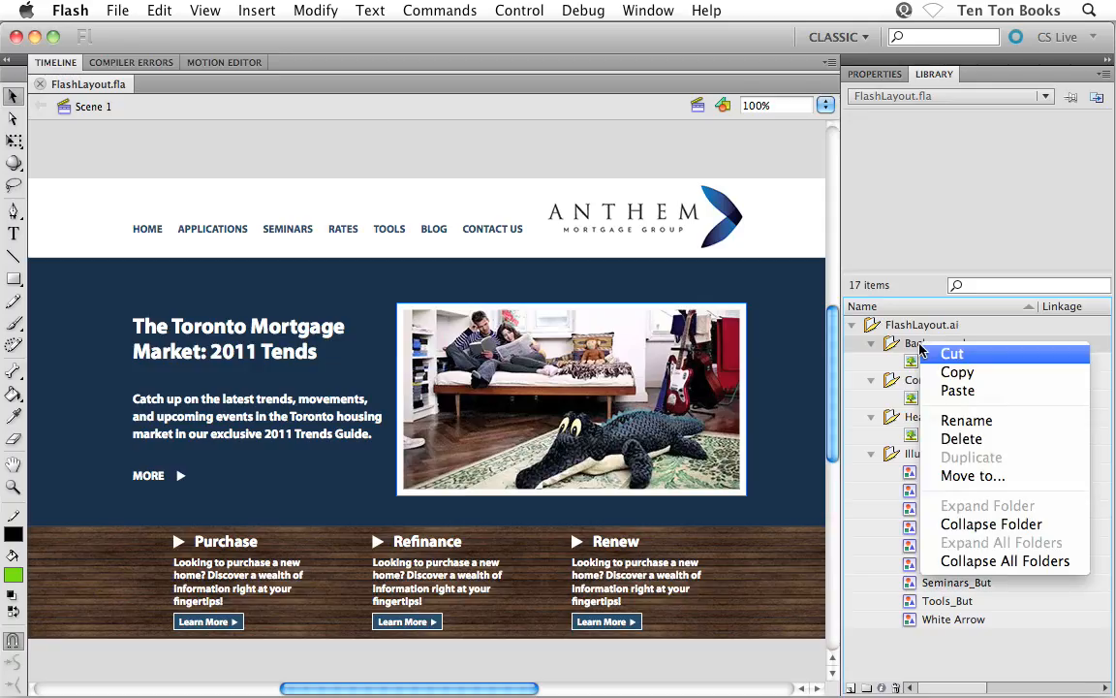
left_click(932, 421)
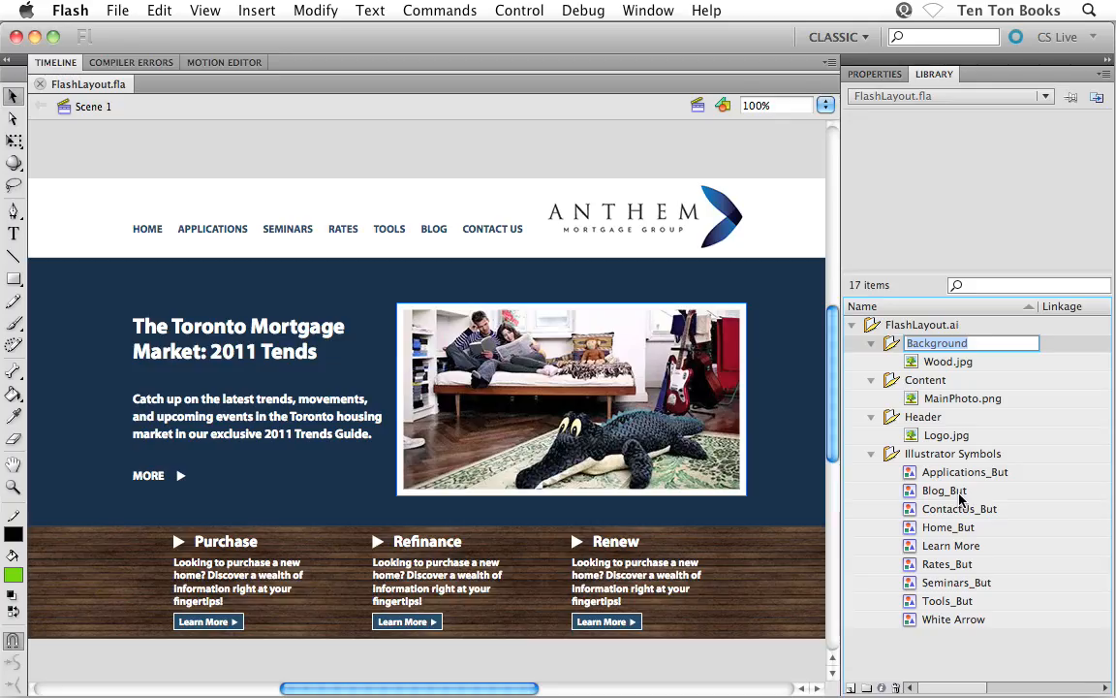
type("Imported Graphic")
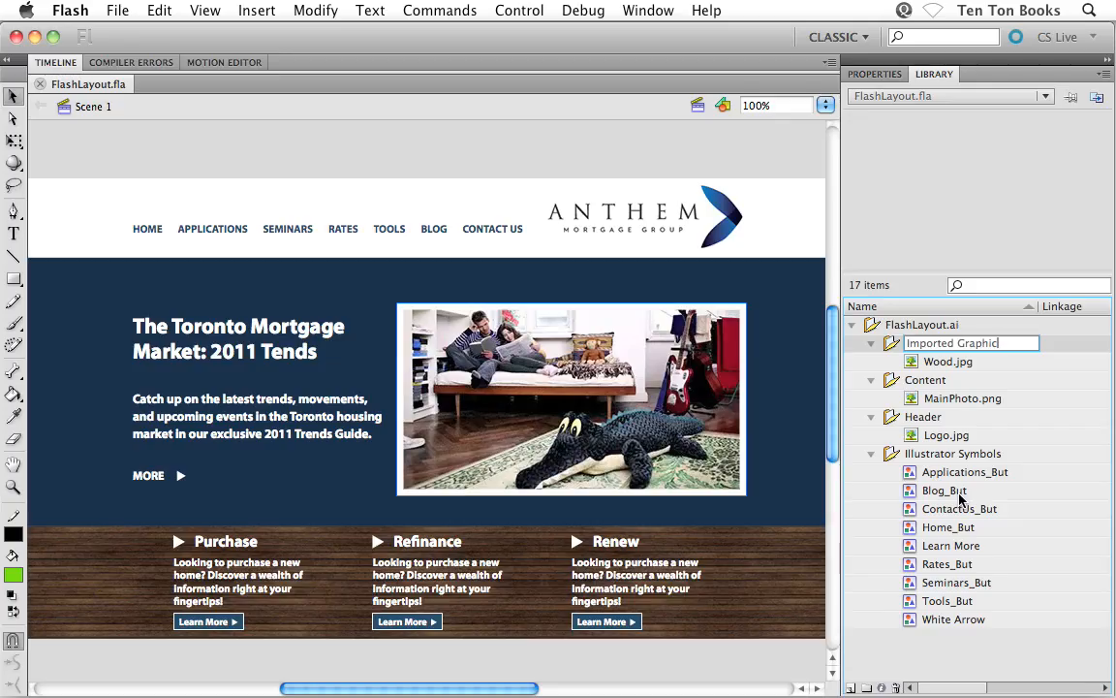
type("s")
key("Return")
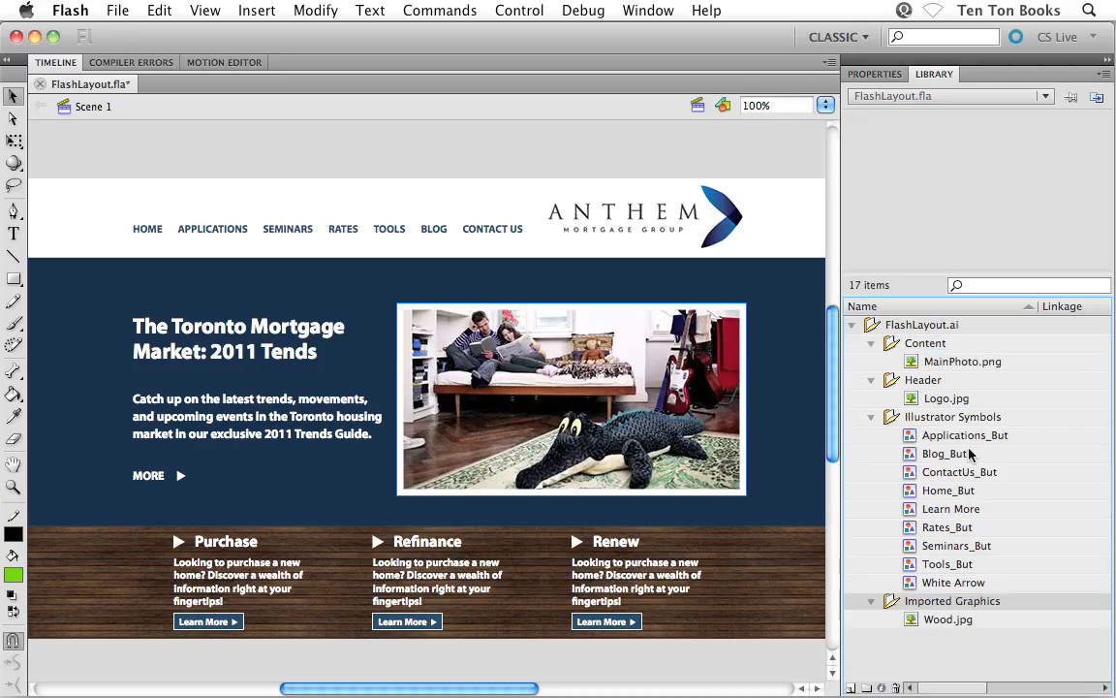
Step: Move Logo.jpg from the Header folder and MainPhoto.png from the Content folder into the Imported Graphics library folder
left_click(938, 403)
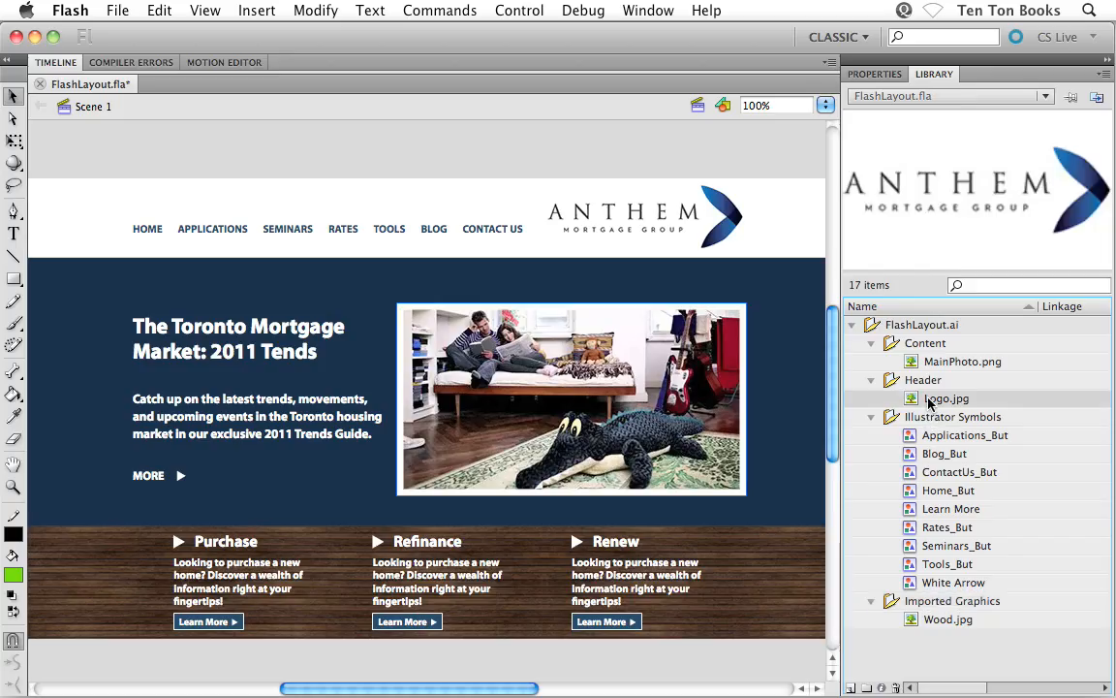
left_click_drag(916, 407, 891, 606)
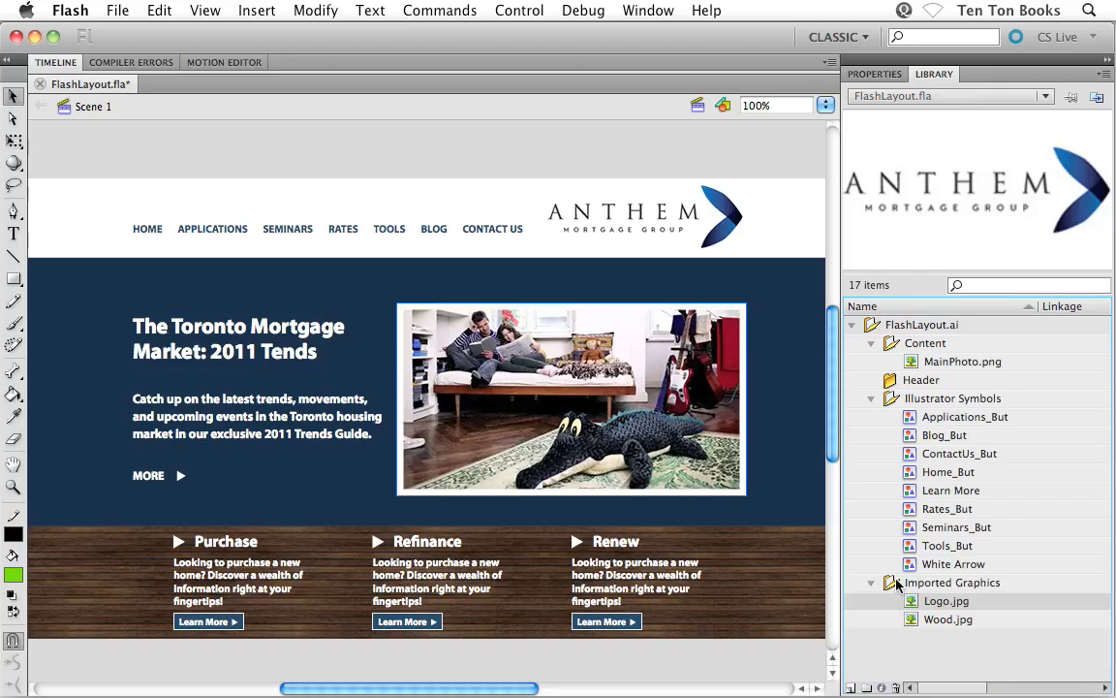
left_click(922, 359)
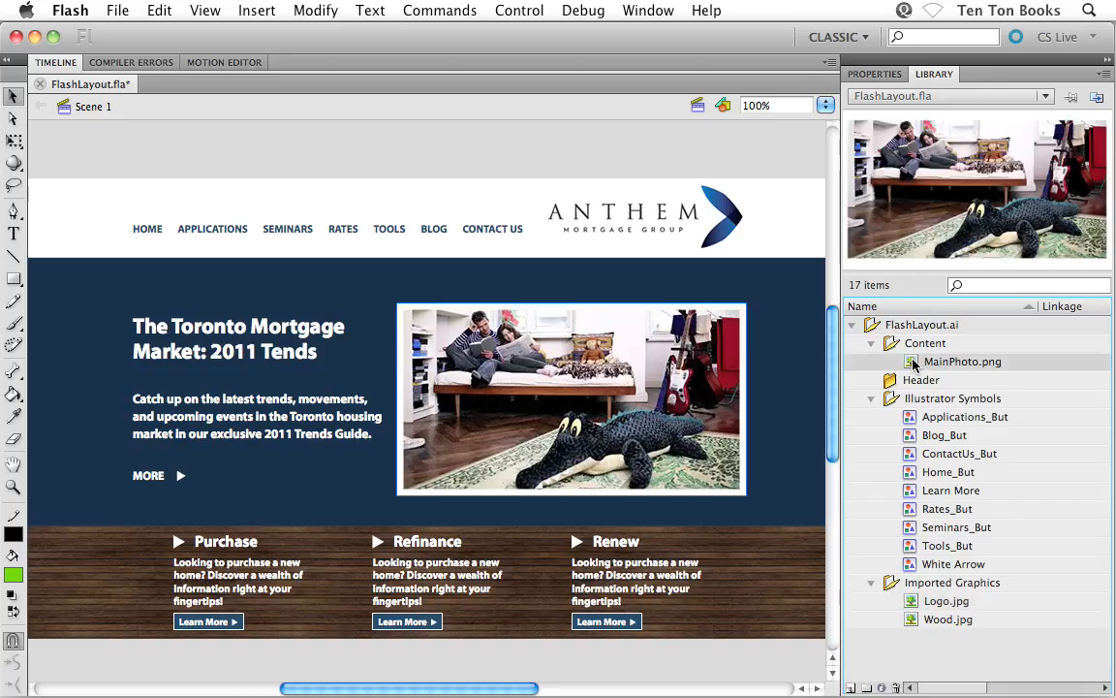
left_click_drag(922, 361, 891, 586)
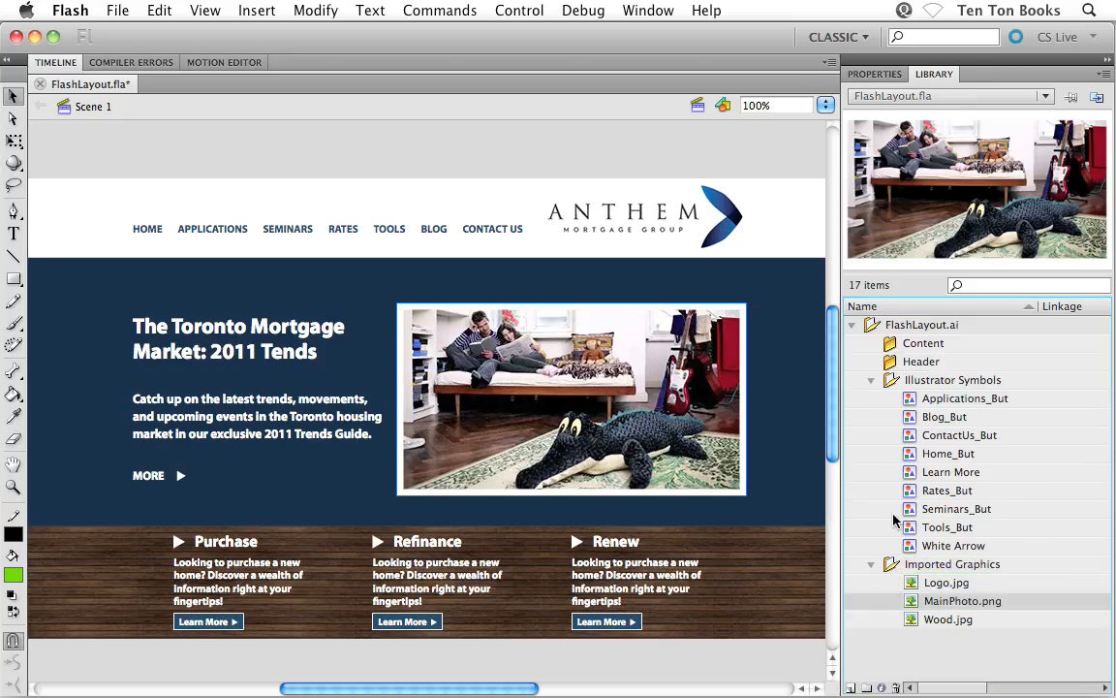
Step: Collapse the Imported Graphics folder and move it out of FlashLayout.ai to the root level of the library
left_click(872, 566)
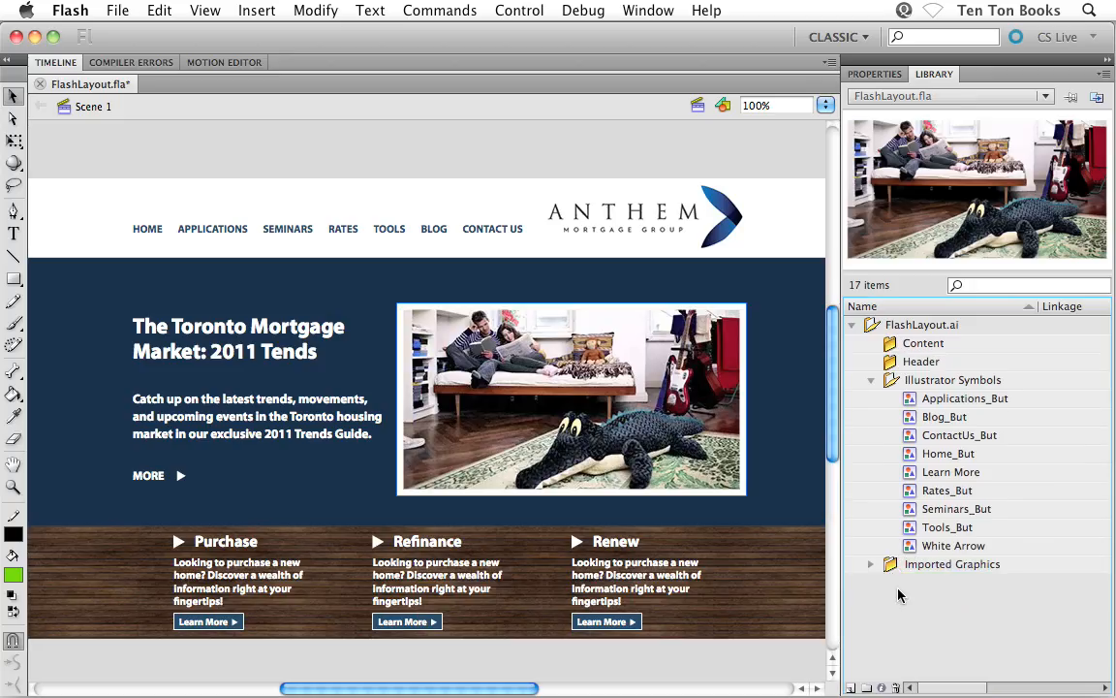
left_click(891, 570)
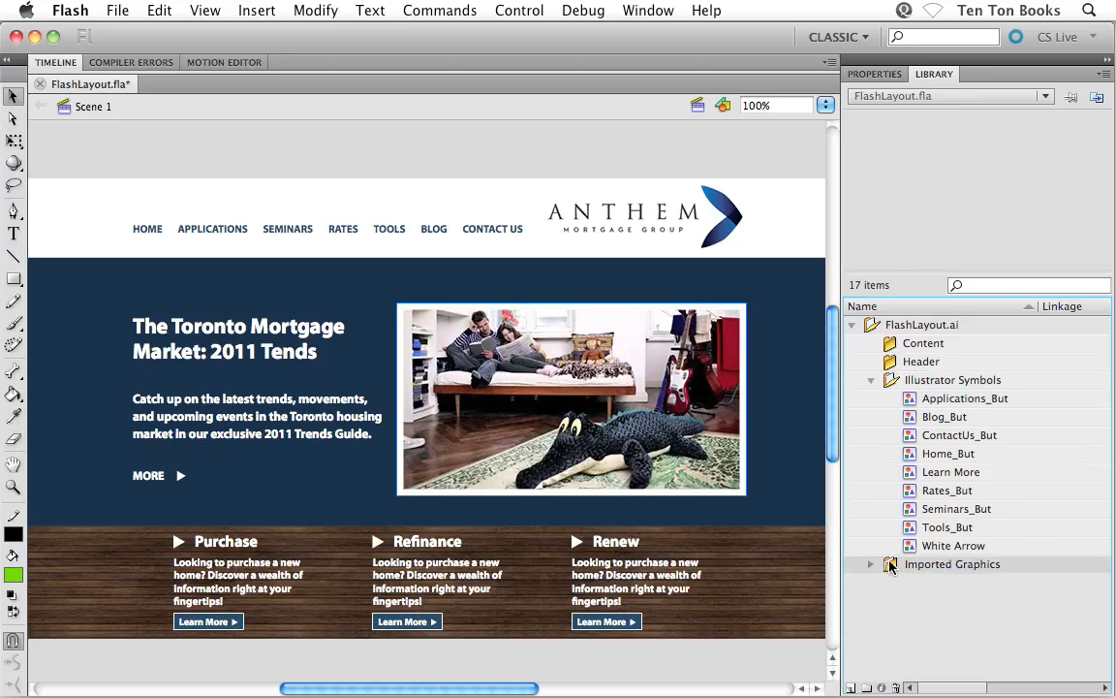
left_click_drag(891, 568, 856, 554)
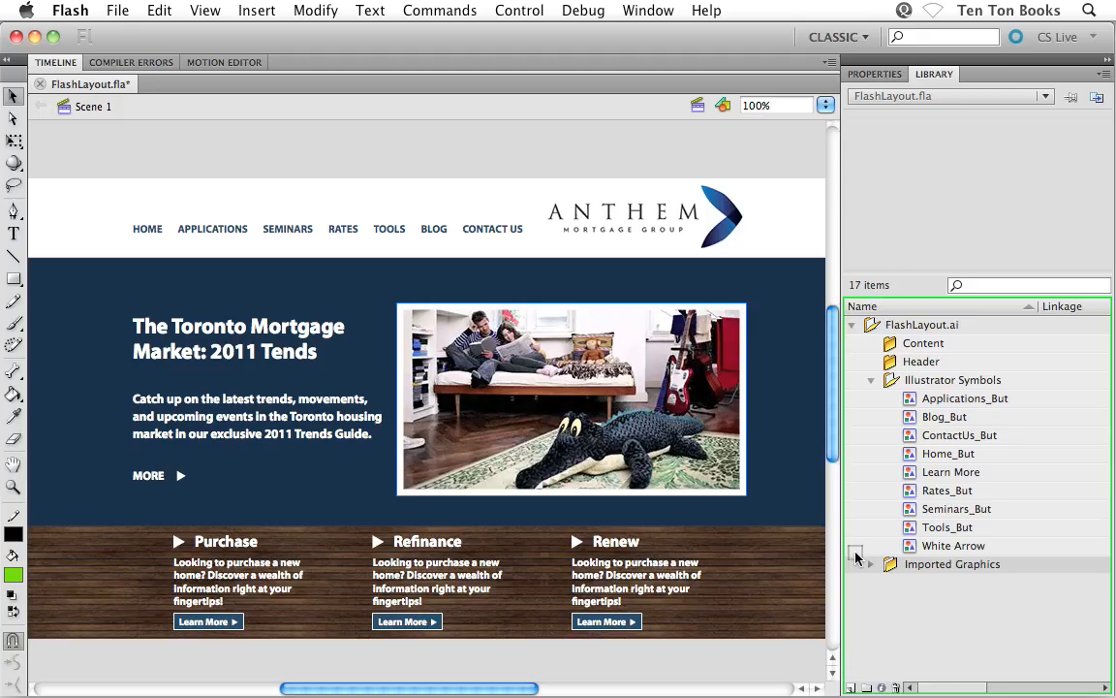
left_click_drag(855, 555, 854, 556)
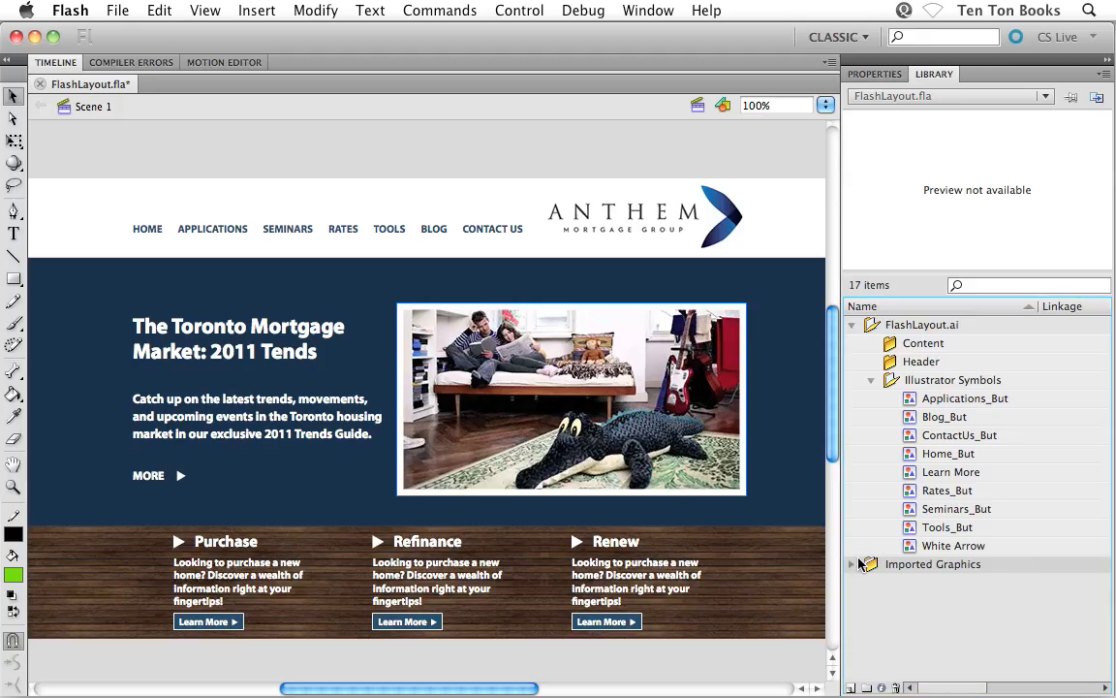
left_click(852, 325)
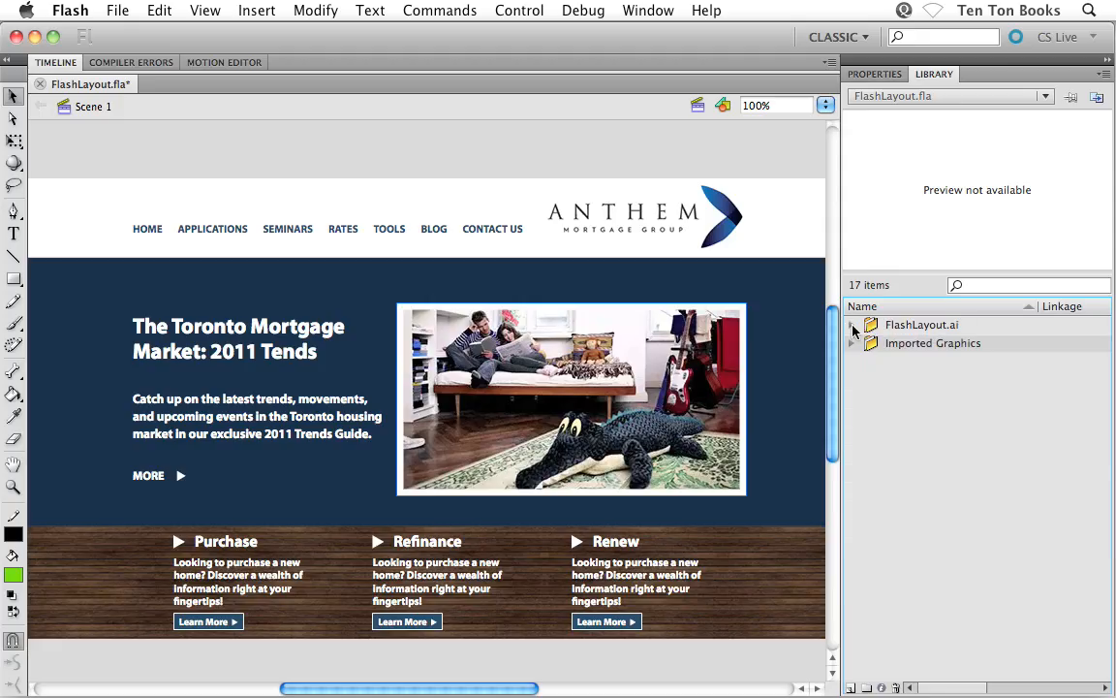
left_click(852, 326)
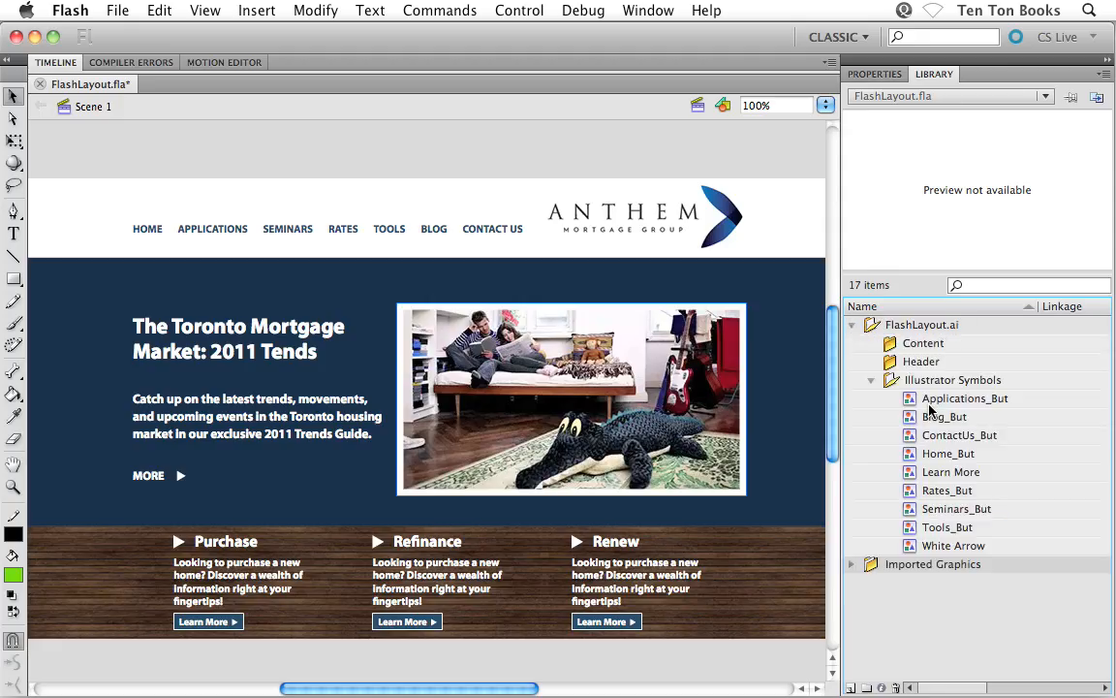
Step: Delete the empty Content and Header folders from the FlashLayout.ai library folder
left_click(906, 345)
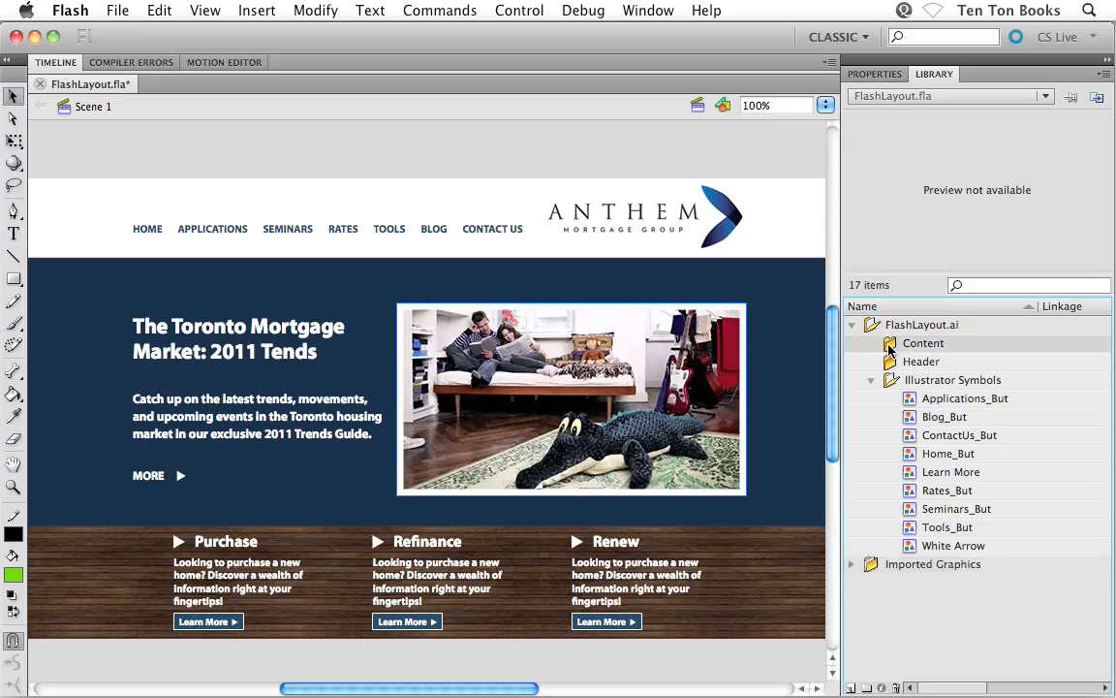
left_click(890, 357, "shift")
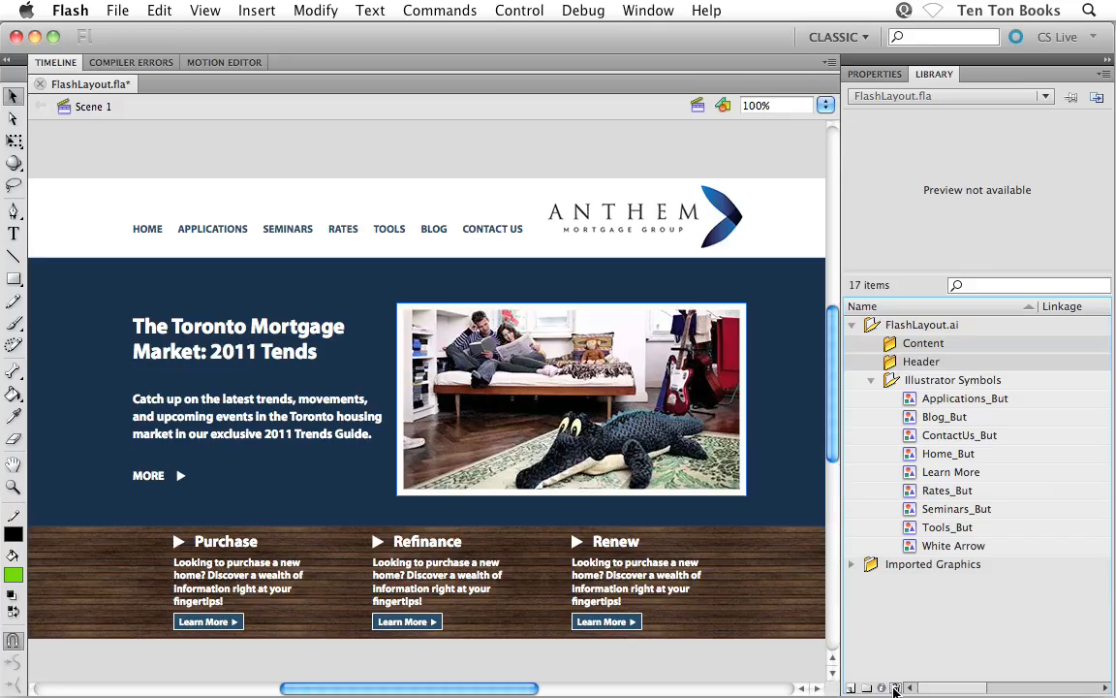
left_click(895, 687)
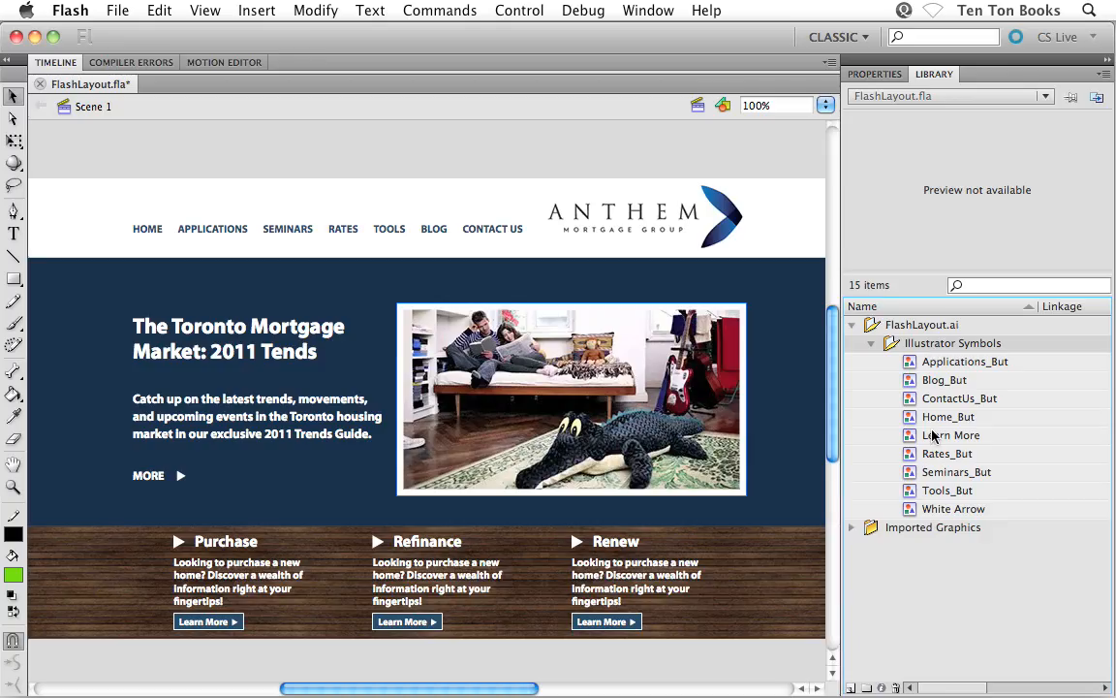
Step: Rename the Illustrator Symbols library folder as Buttons
right_click(929, 348)
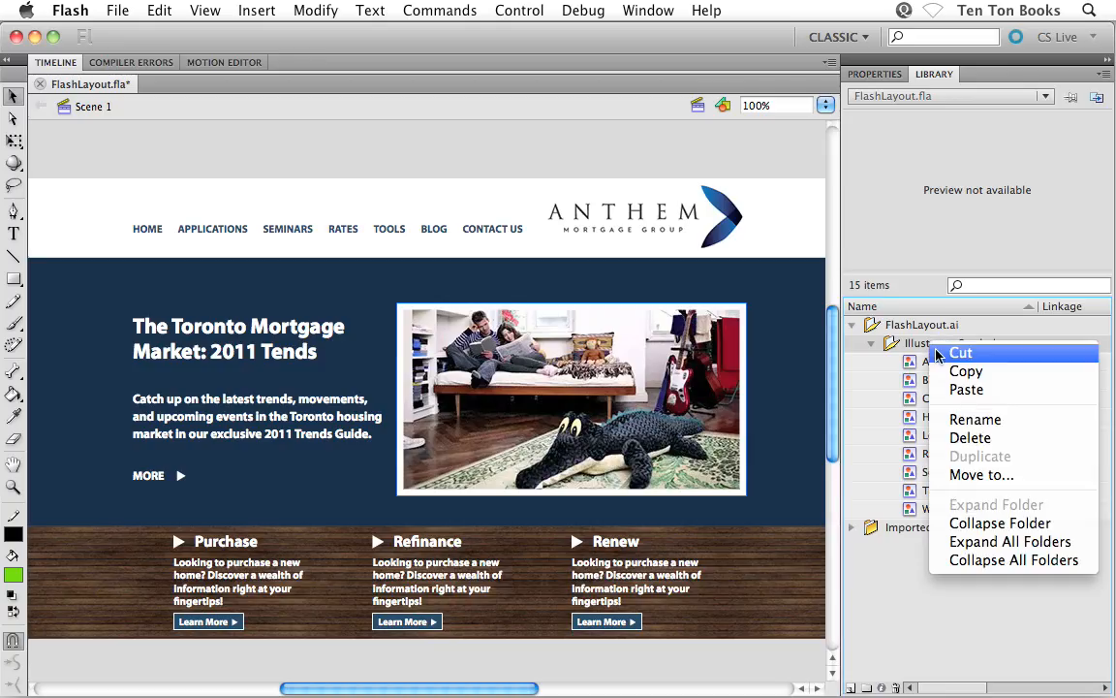
left_click(947, 423)
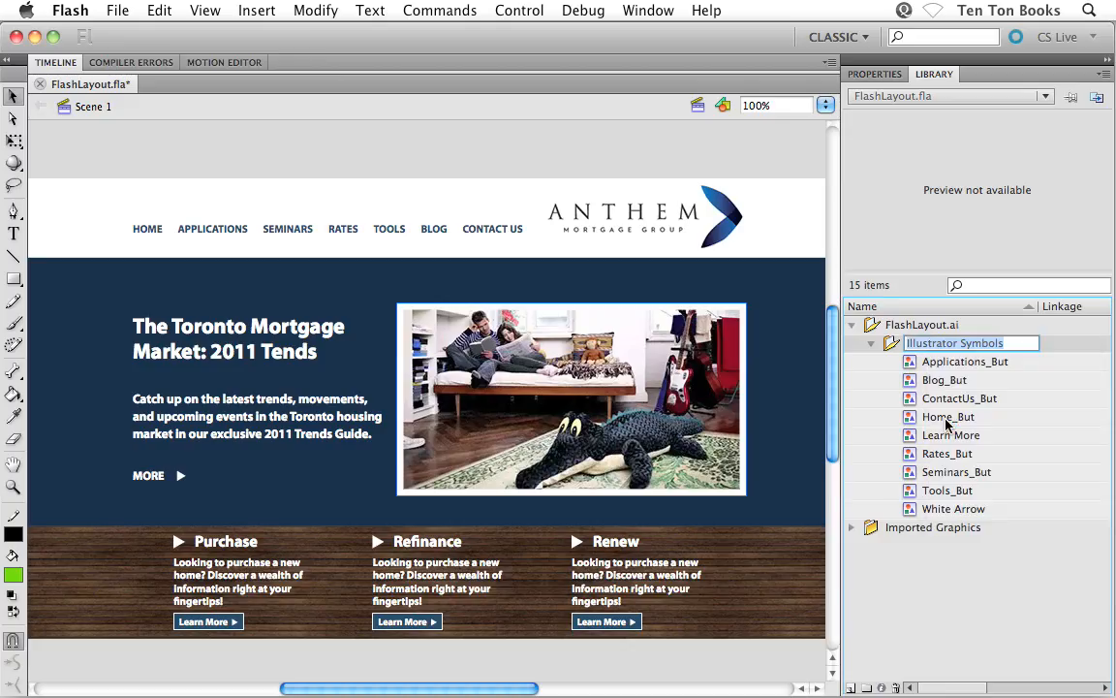
type("Buttons")
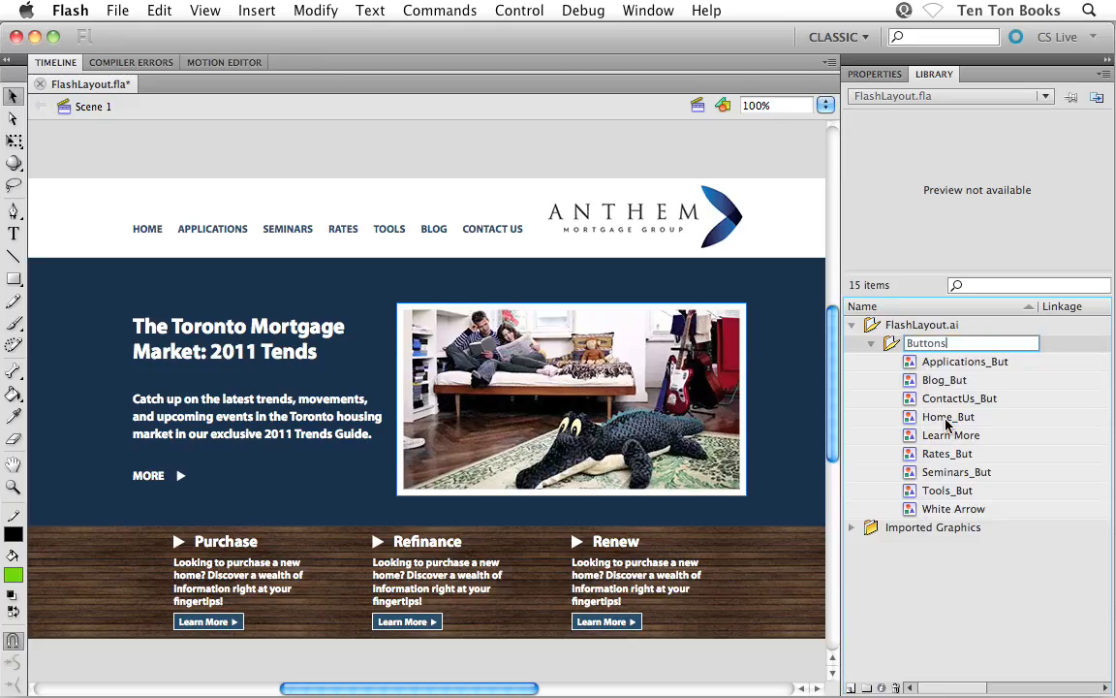
key("Return")
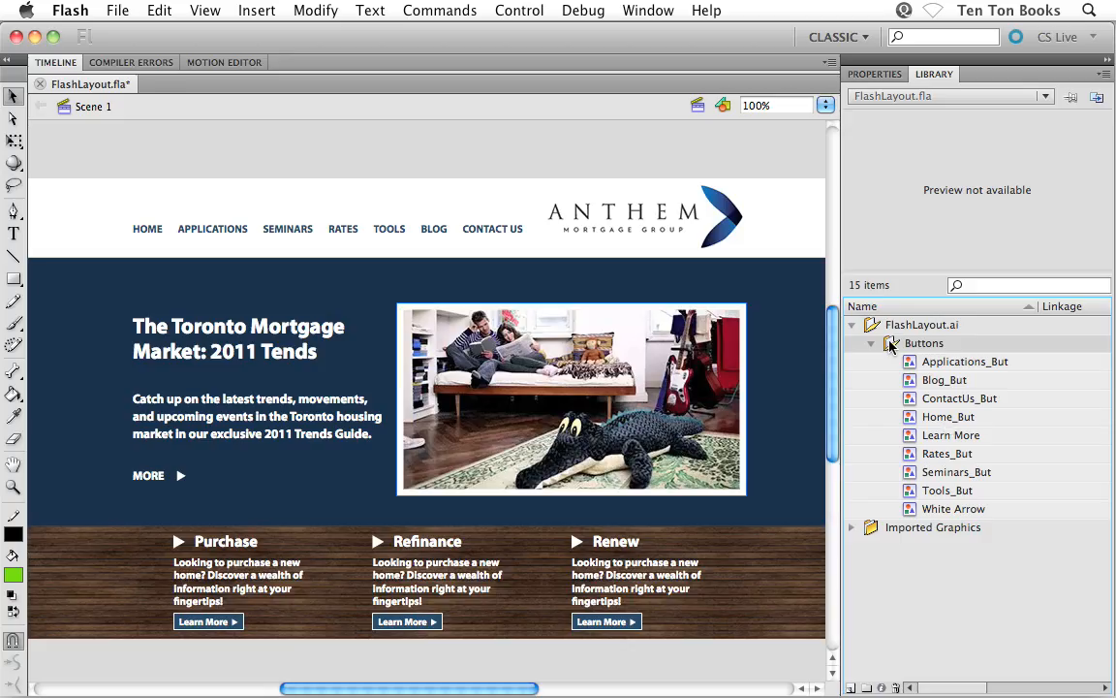
Step: Move the Buttons folder to the root level of the library and delete the emptied FlashLayout.ai folder
left_click_drag(884, 346, 867, 350)
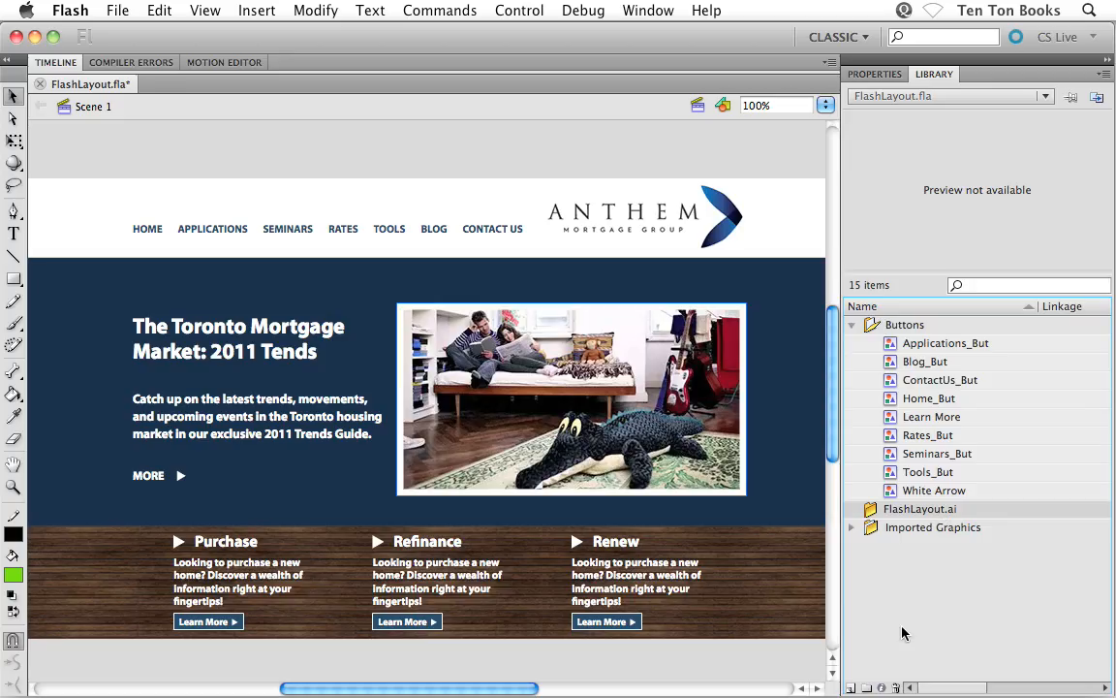
left_click(895, 687)
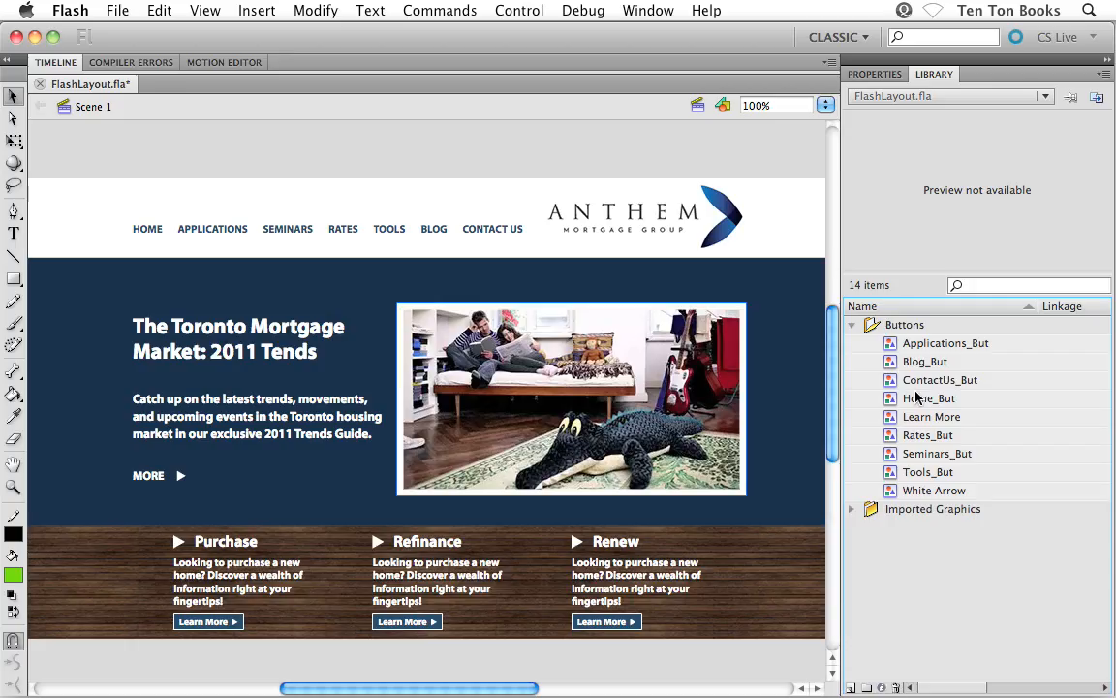
Step: Change the symbol type of Applications_But to Button in its symbol properties
left_click(939, 345)
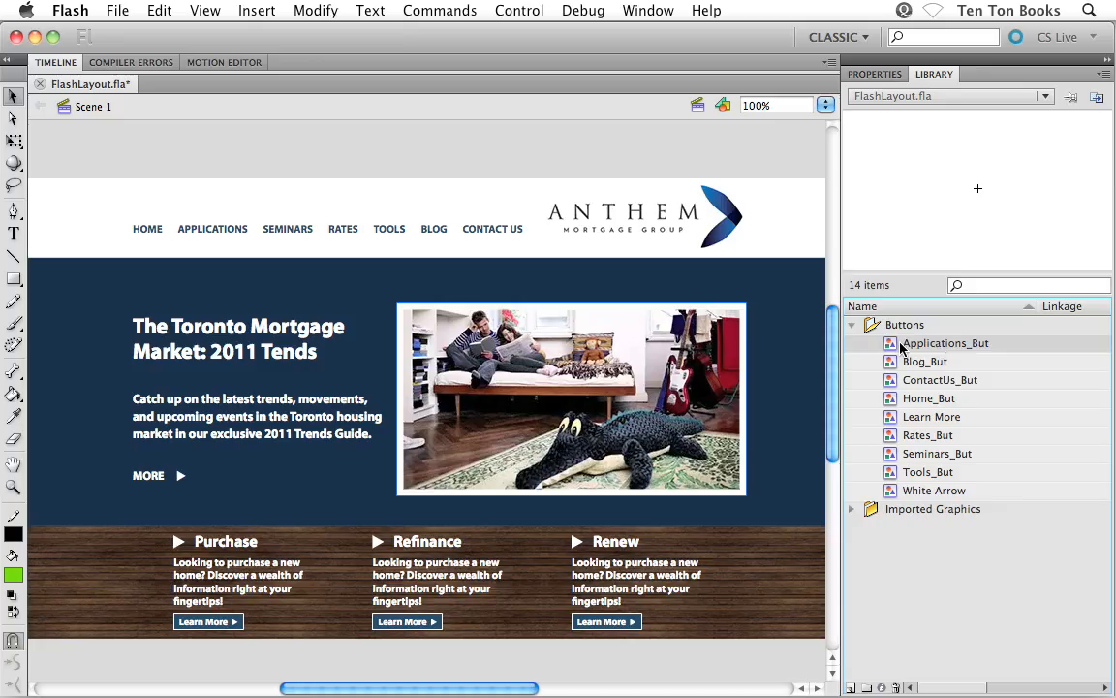
left_click(911, 364)
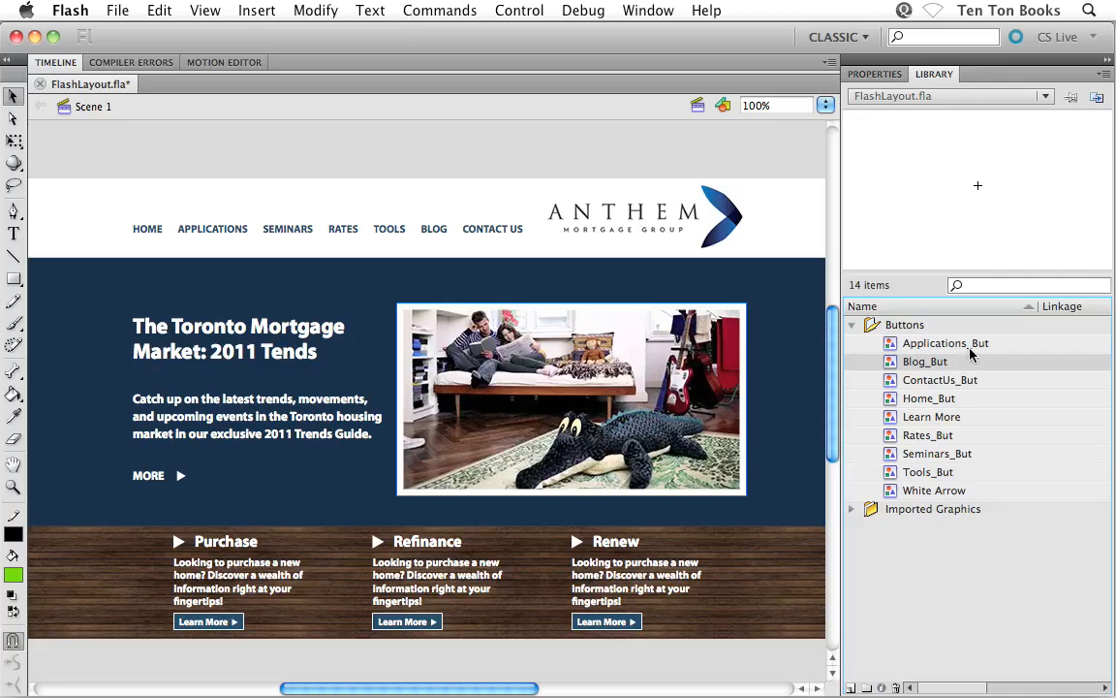
left_click(897, 347)
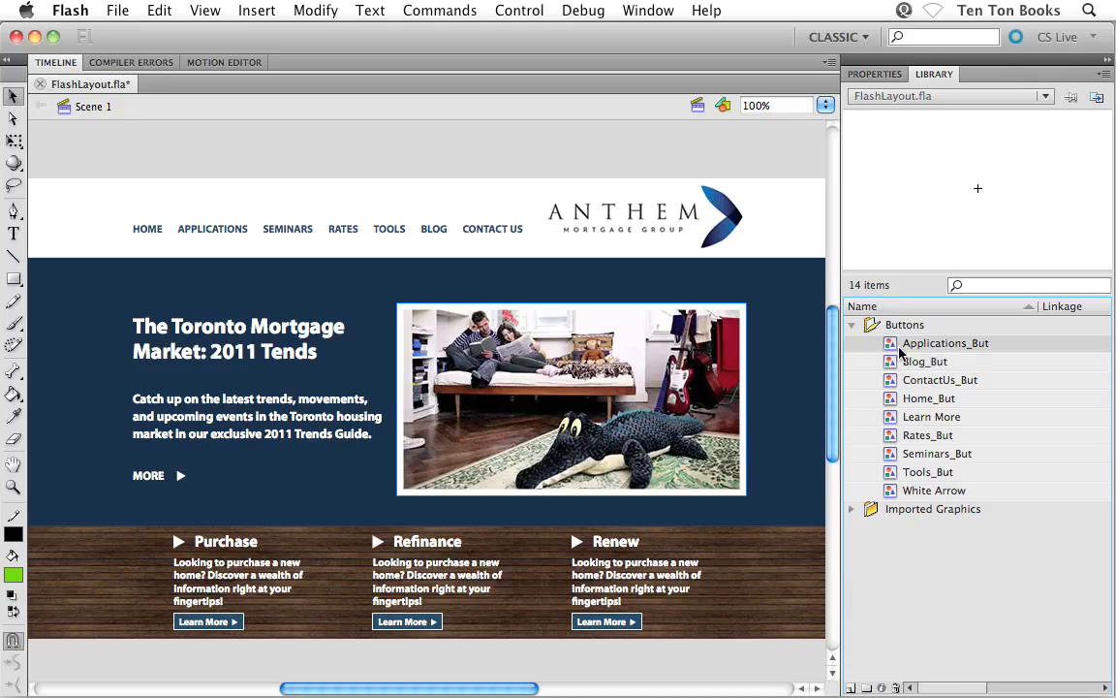
right_click(893, 349)
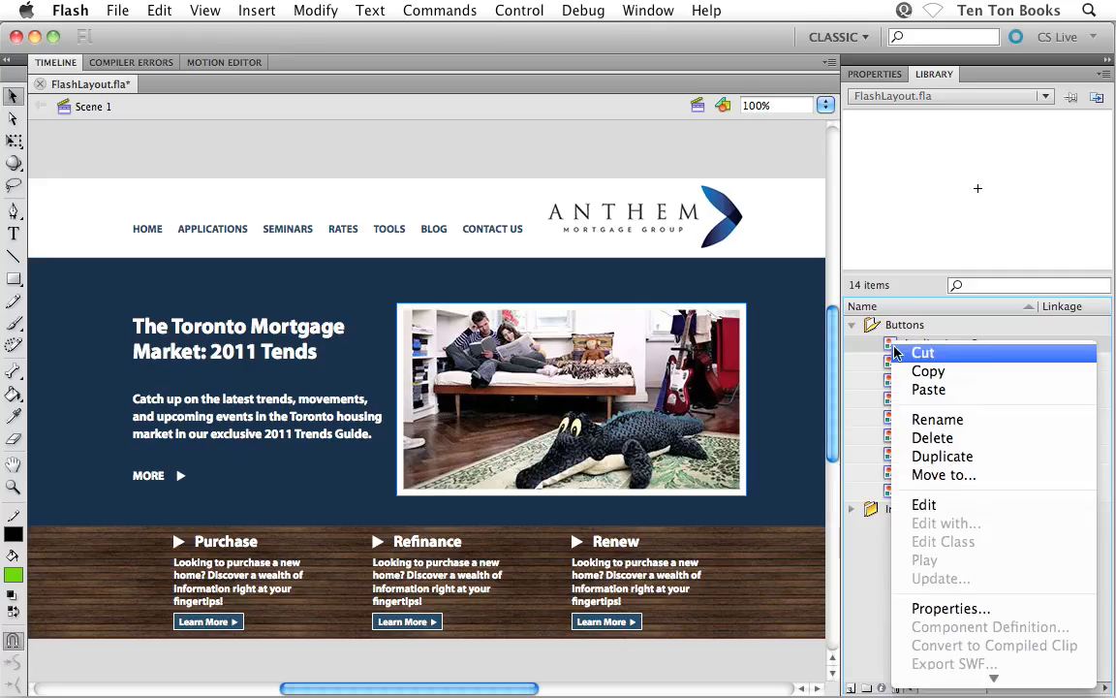
left_click(925, 609)
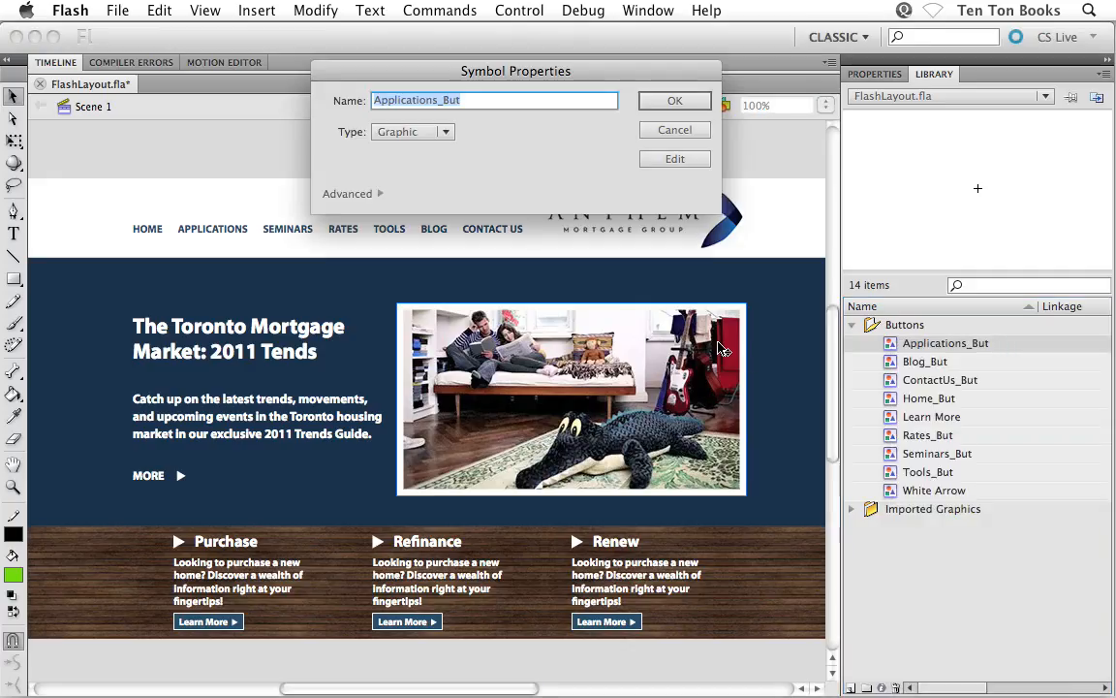
left_click_drag(642, 73, 650, 229)
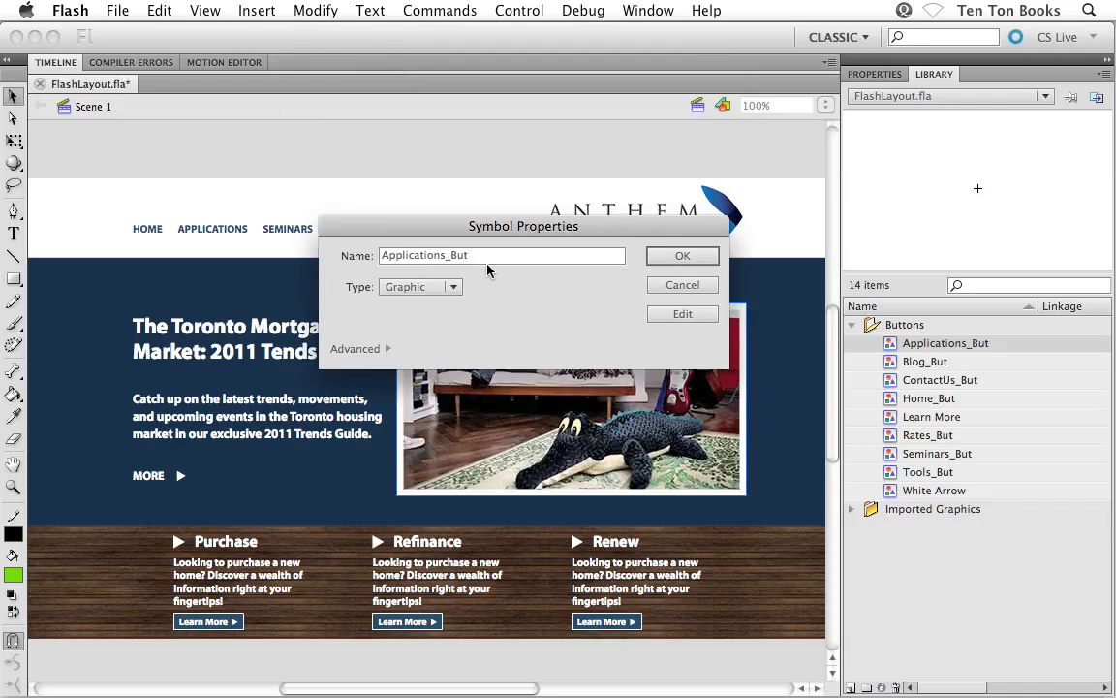
left_click(454, 286)
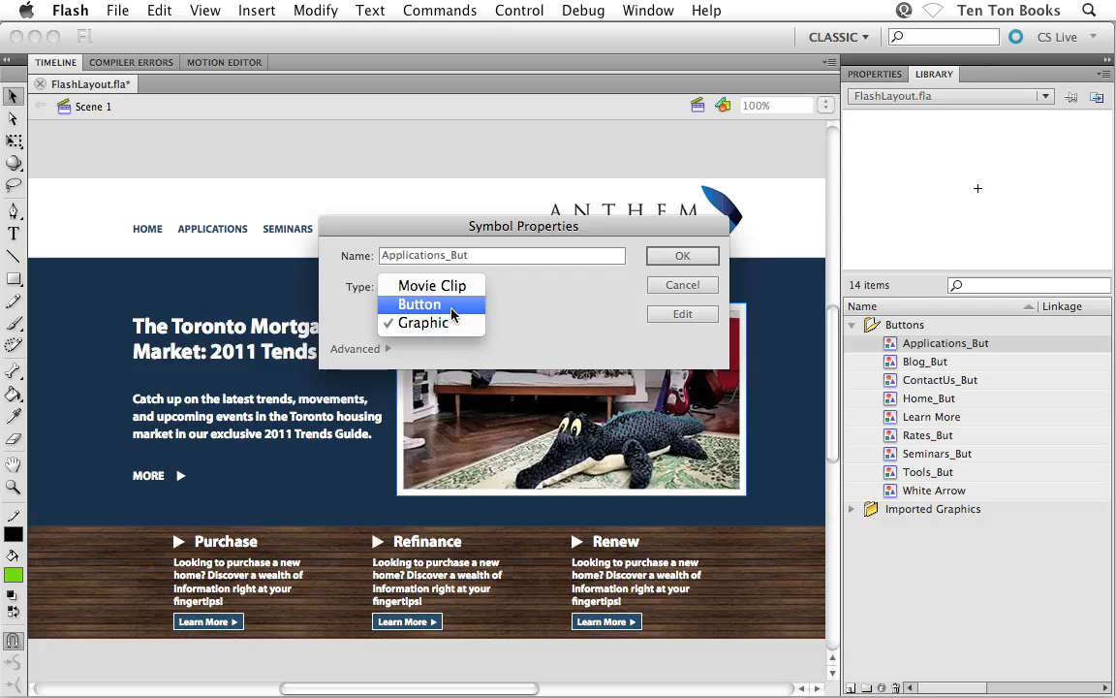
left_click(452, 305)
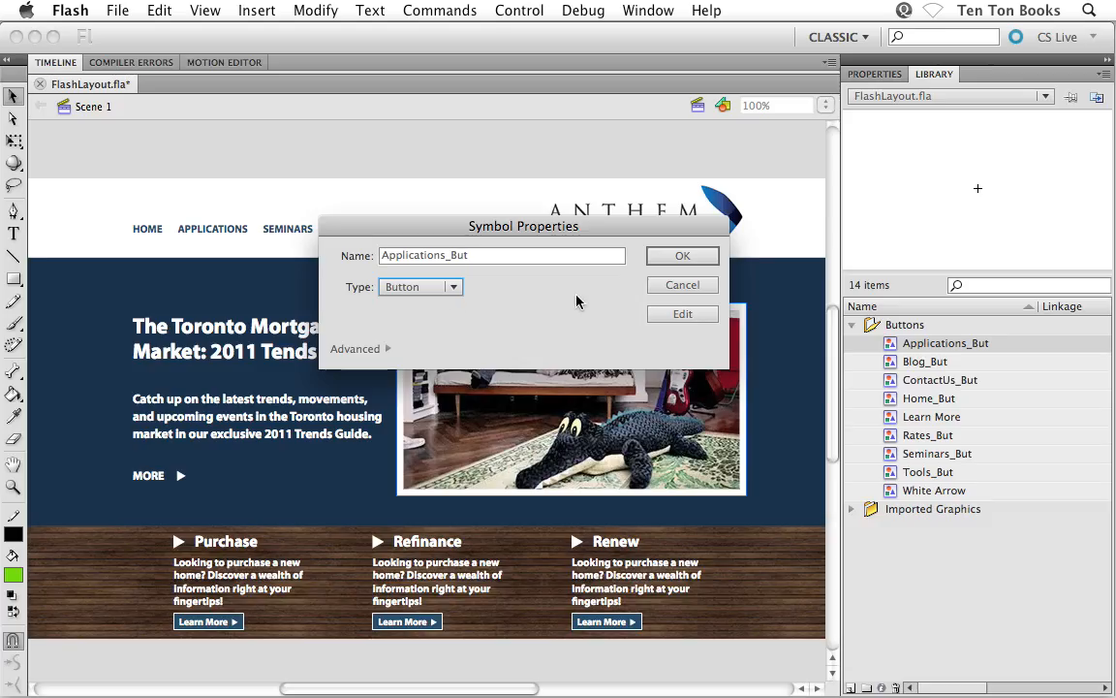
left_click(686, 258)
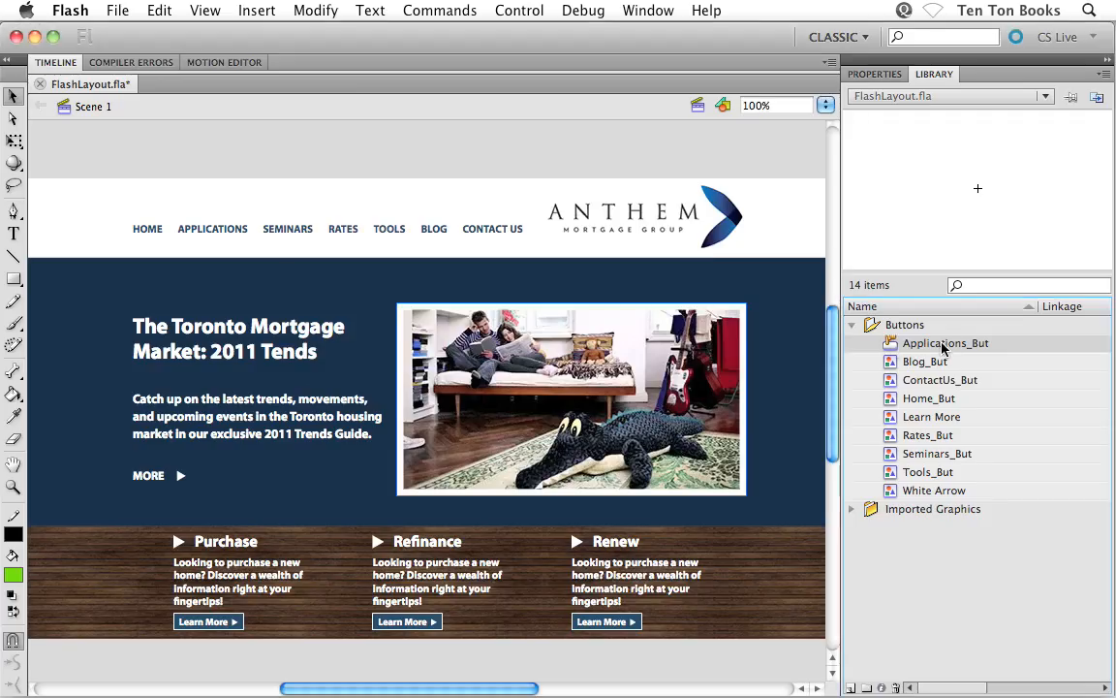
Step: Change the symbol type of Blog_But, ContactUs_But, Home_But, Learn More, Rates_But, Seminars_But and Tools_But to Button in one shared properties edit
left_click(893, 366)
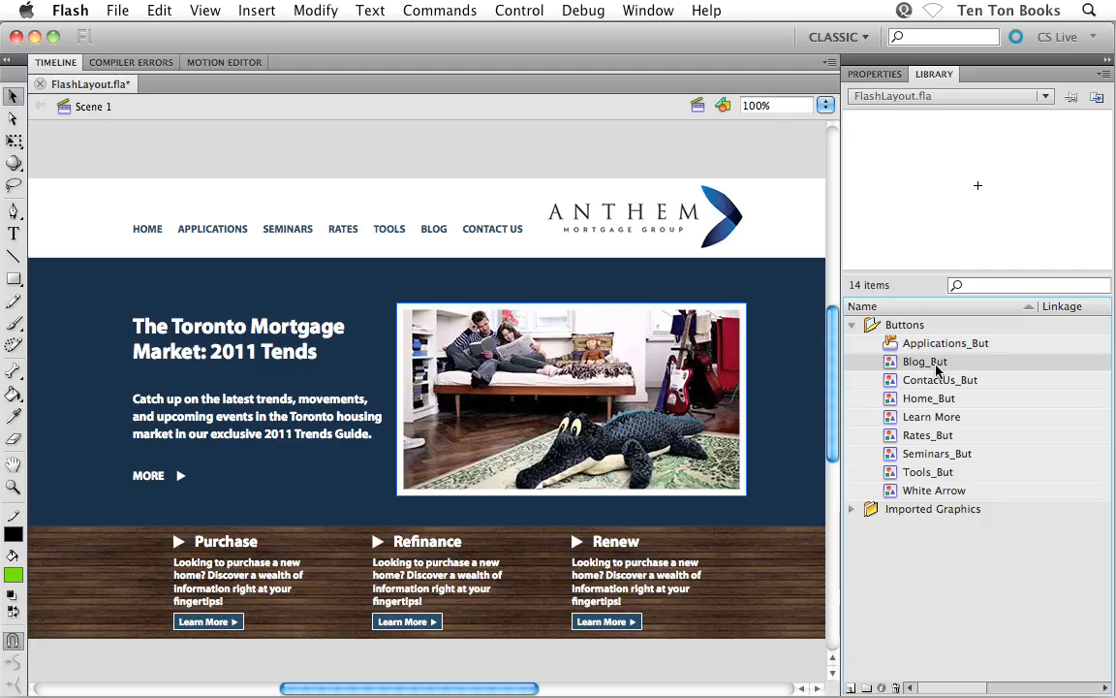
left_click(894, 379, "super")
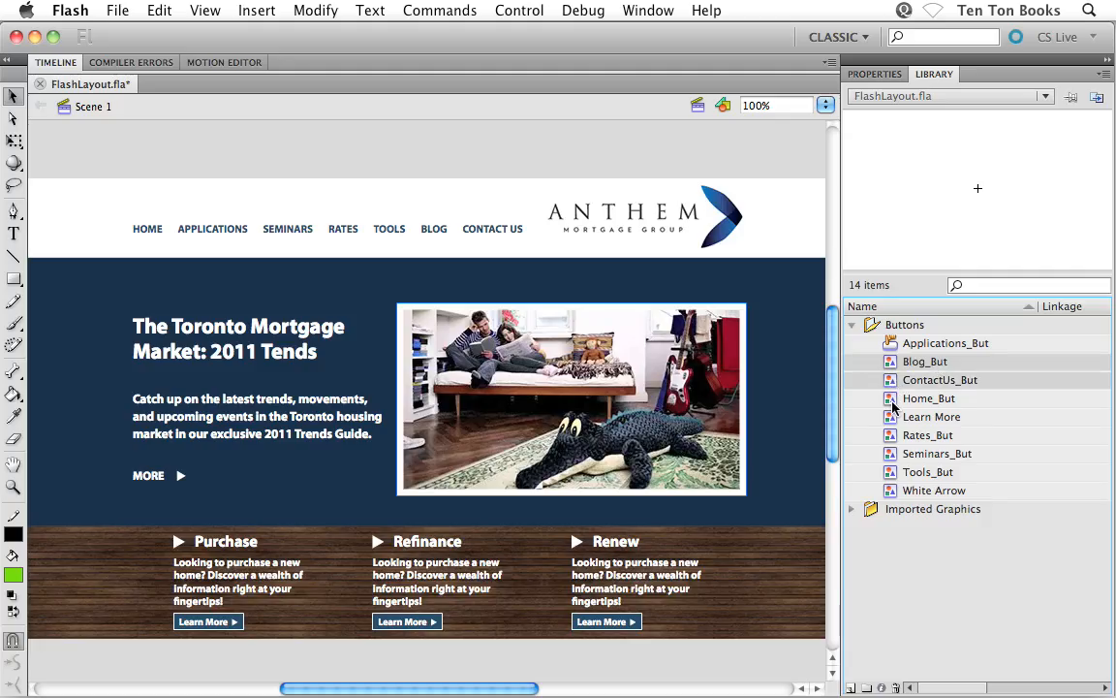
left_click(893, 401, "super")
left_click(894, 437, "super")
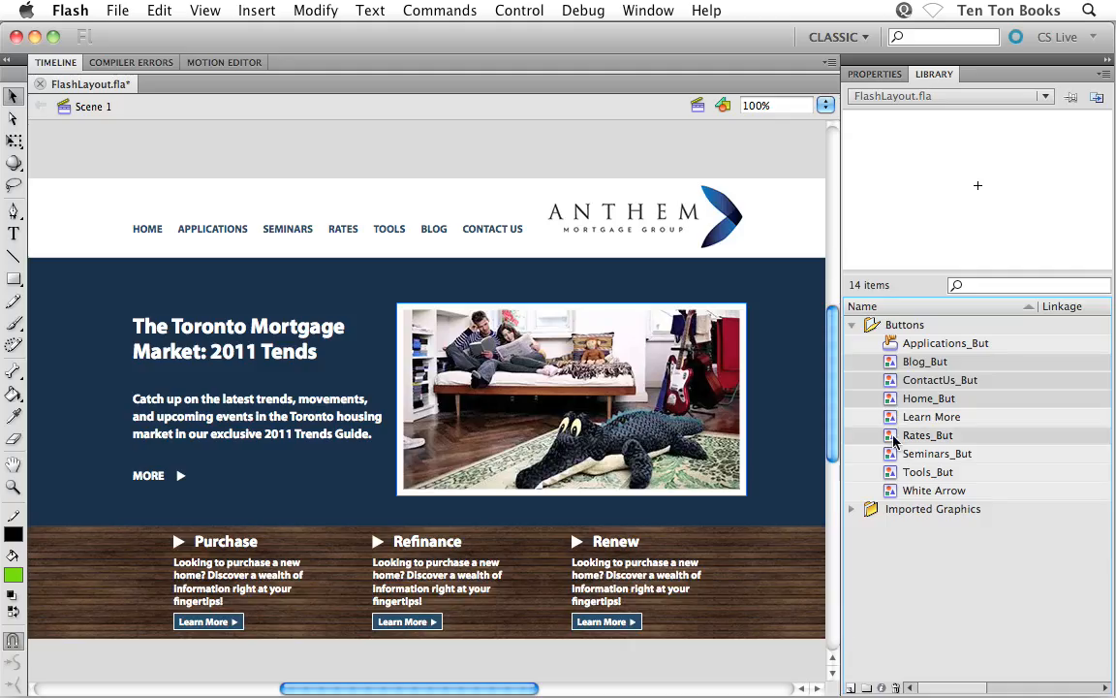
left_click(892, 455, "super")
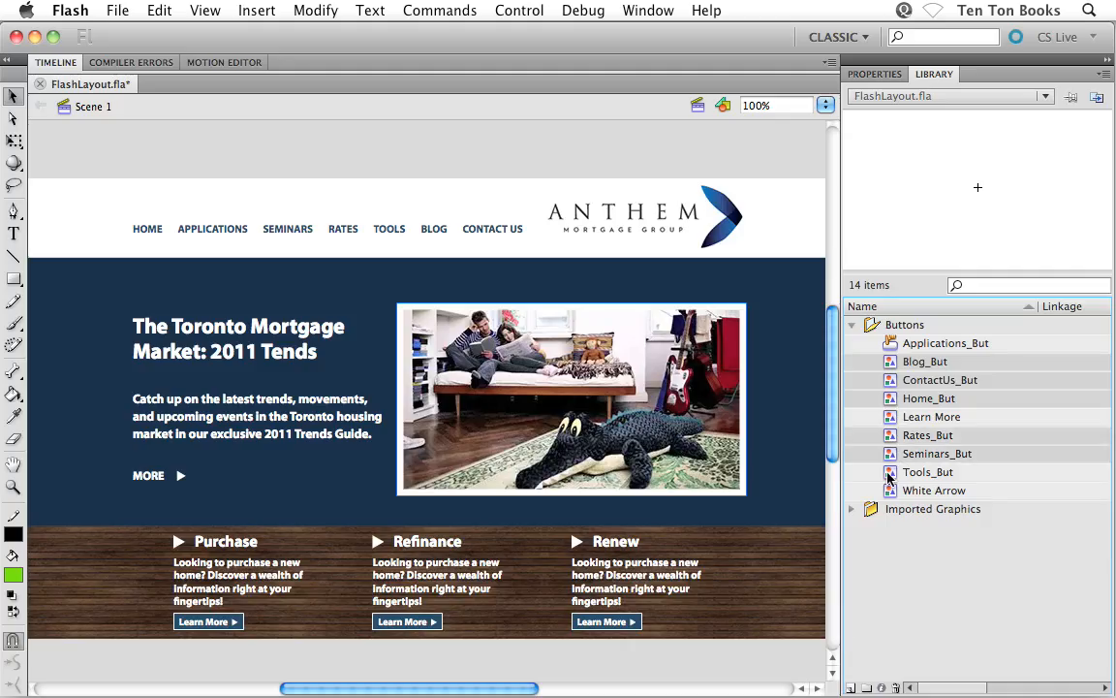
left_click(890, 477, "super")
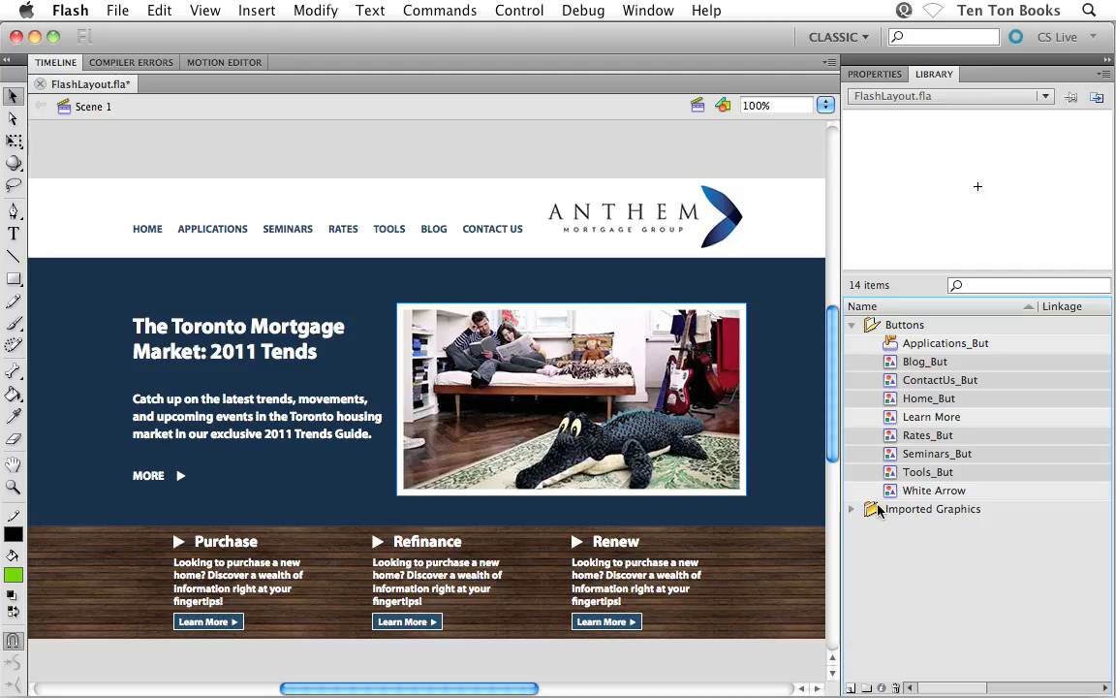
left_click(890, 424)
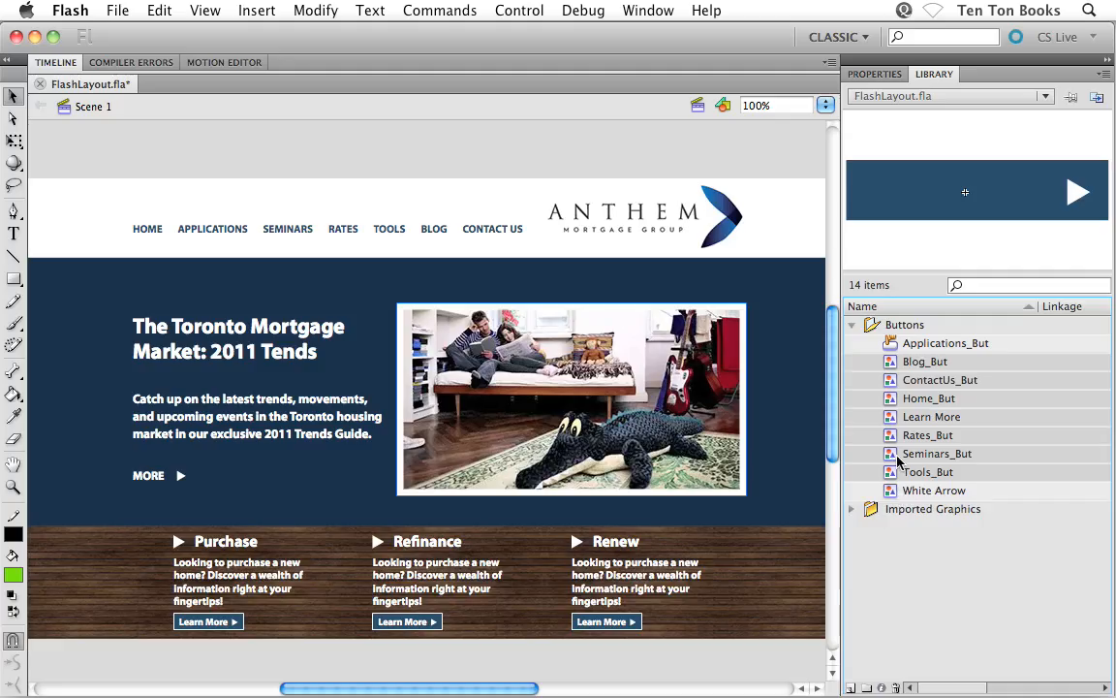
right_click(892, 459)
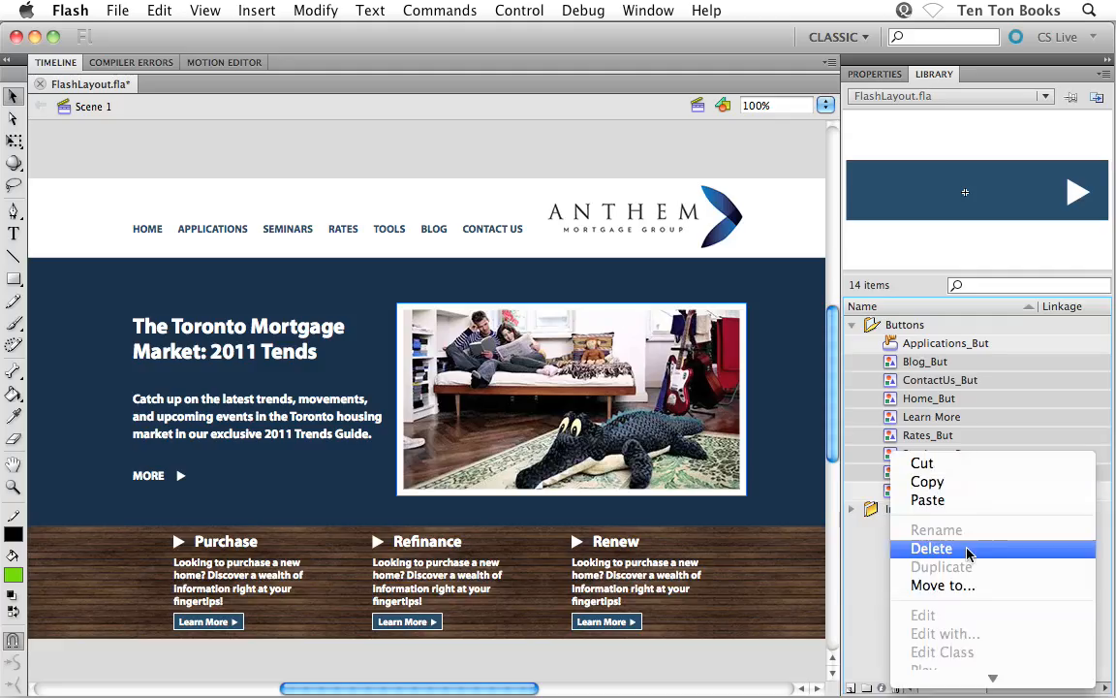
left_click(951, 608)
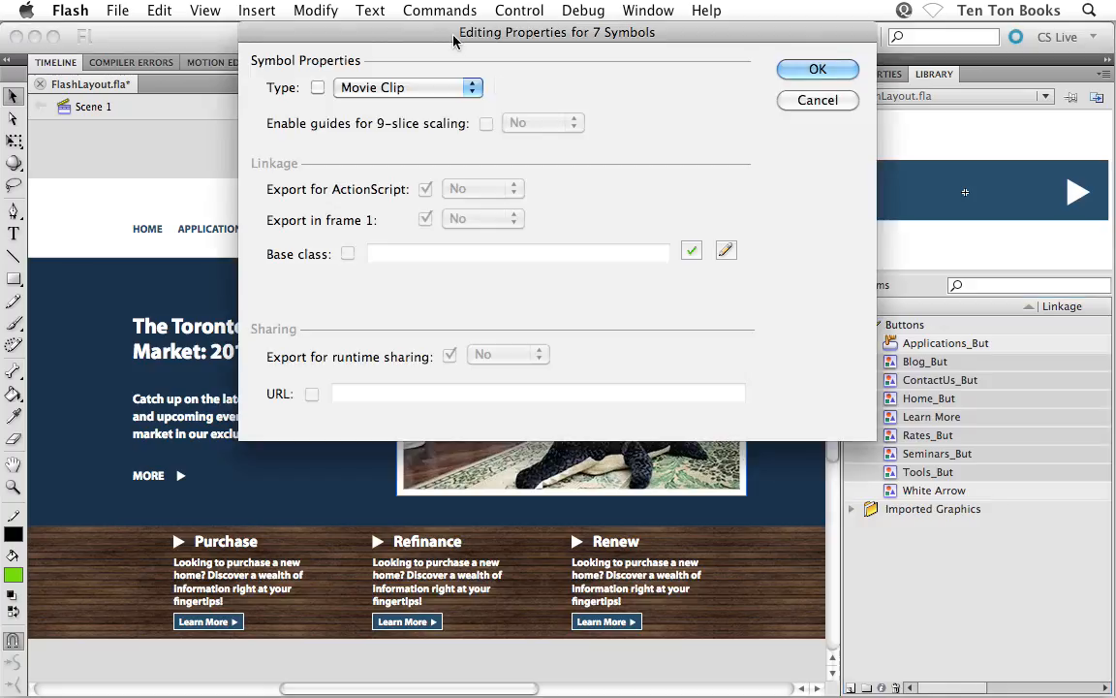
left_click_drag(448, 32, 343, 134)
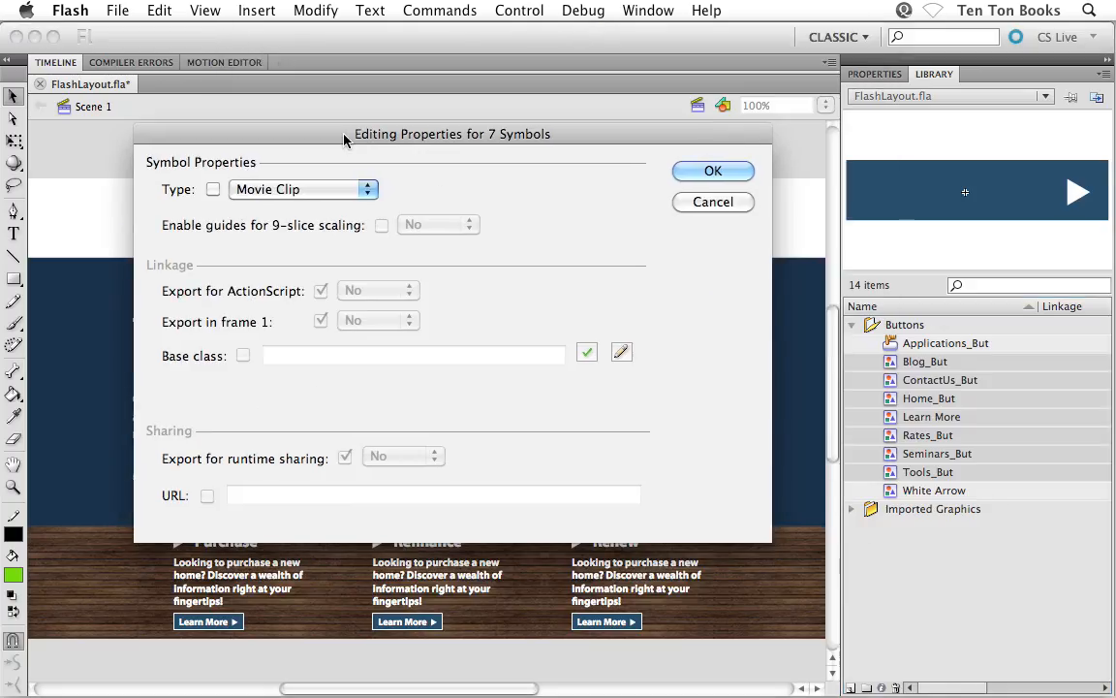
left_click(319, 197)
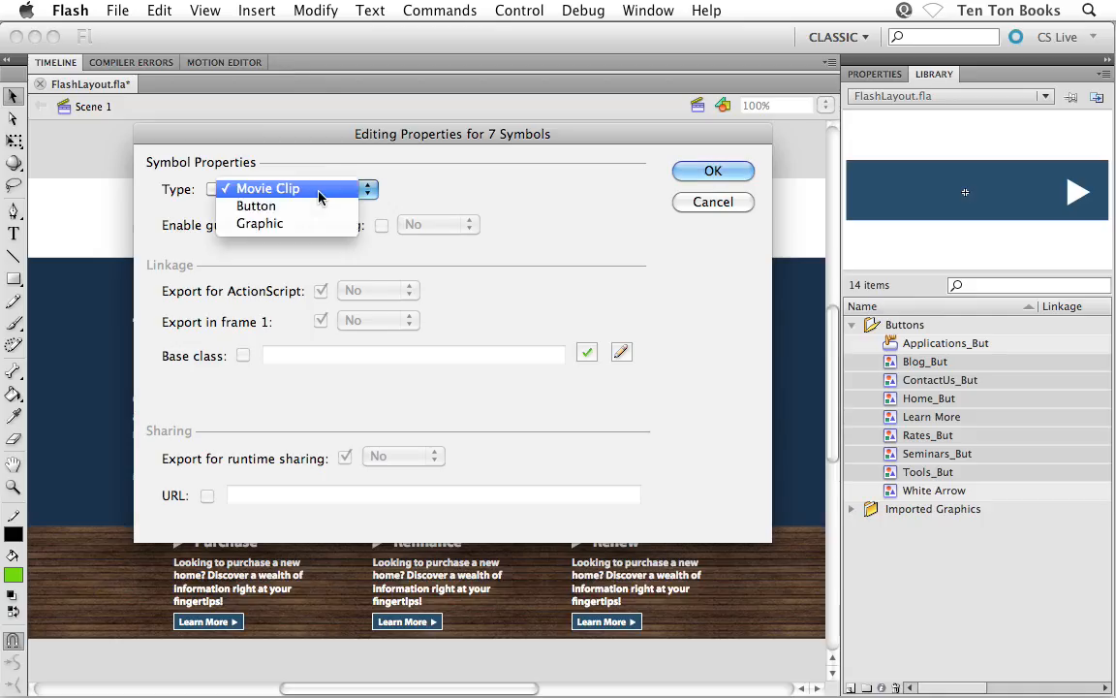
left_click(291, 201)
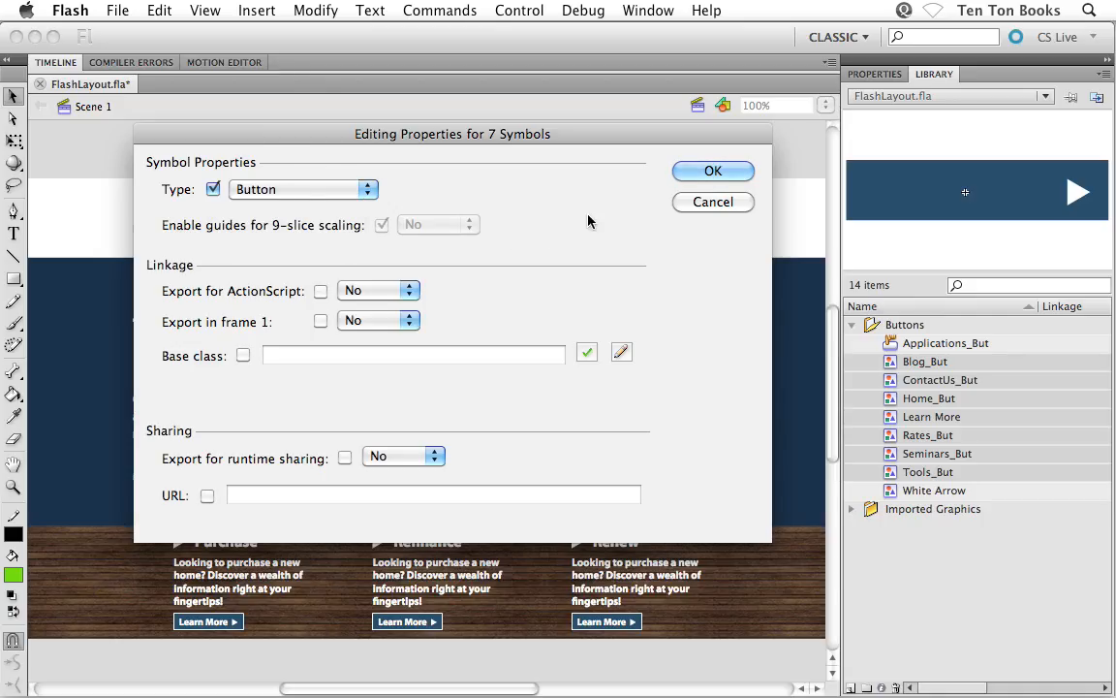
left_click(690, 172)
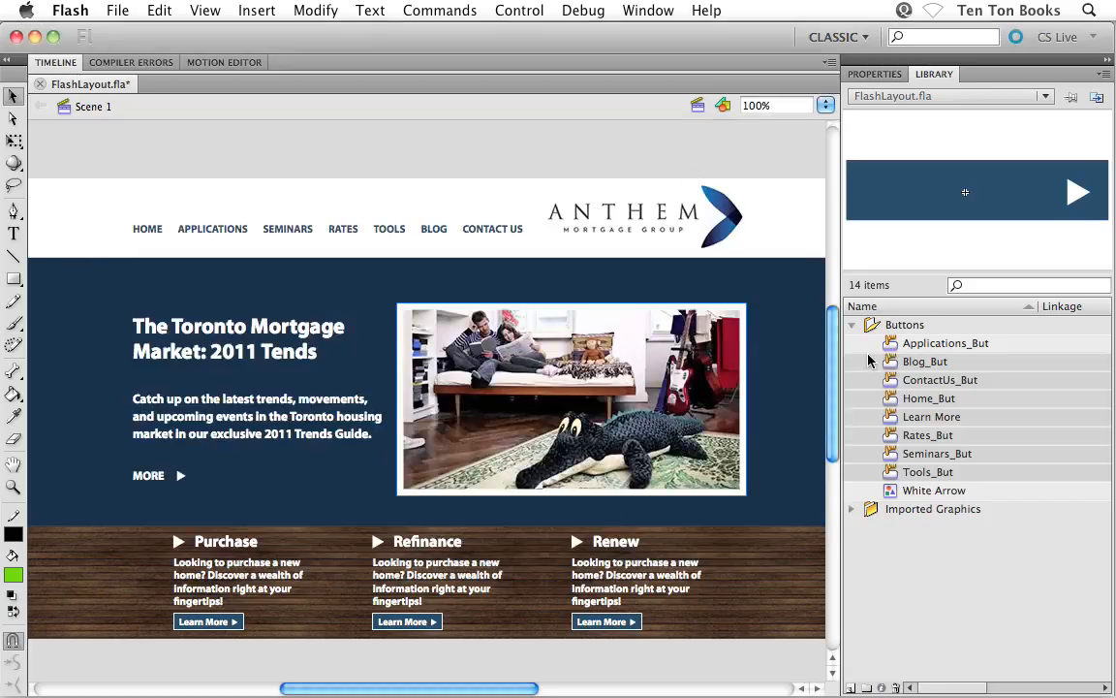
Step: Deselect the library symbols and save the FlashLayout.fla document
left_click(947, 553)
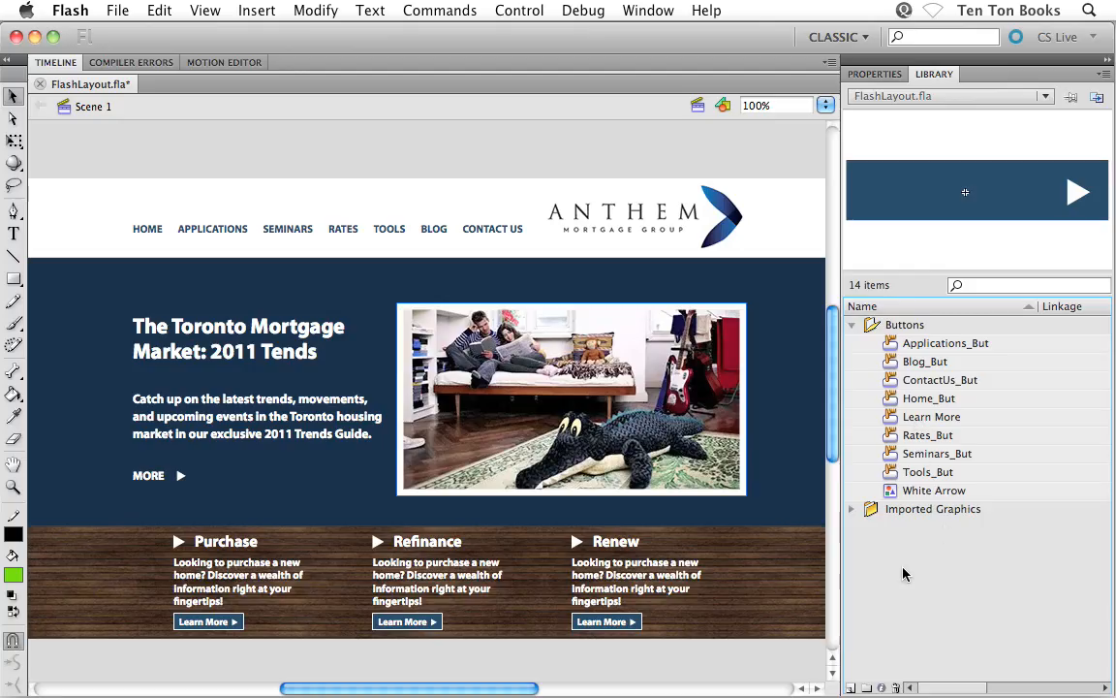
key("super+s")
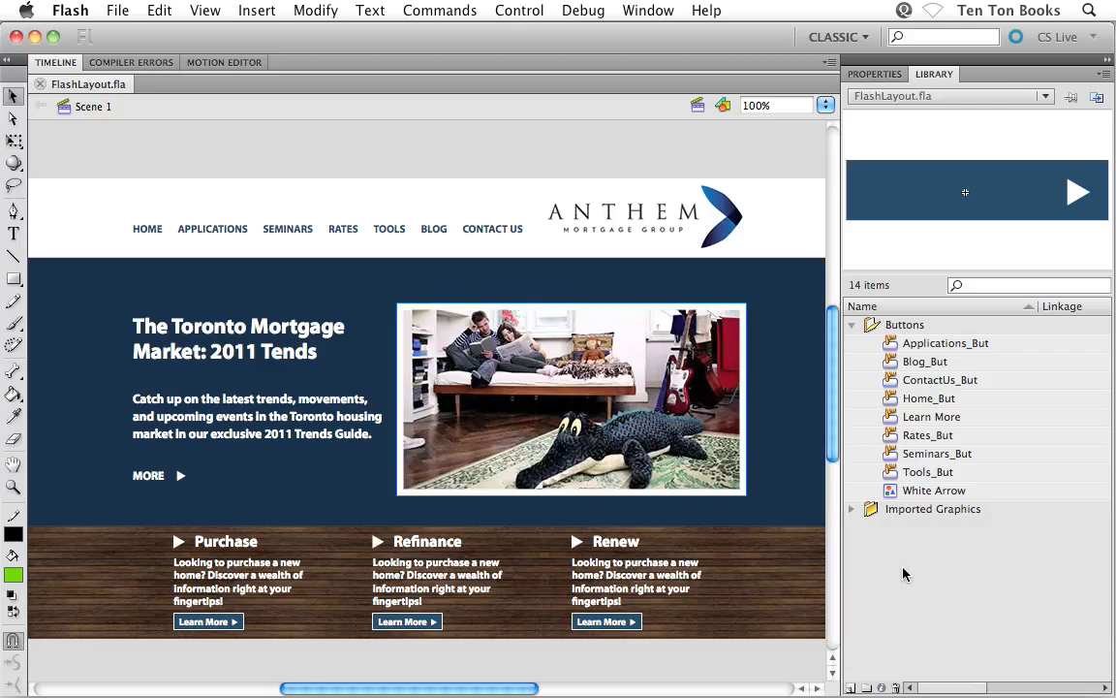